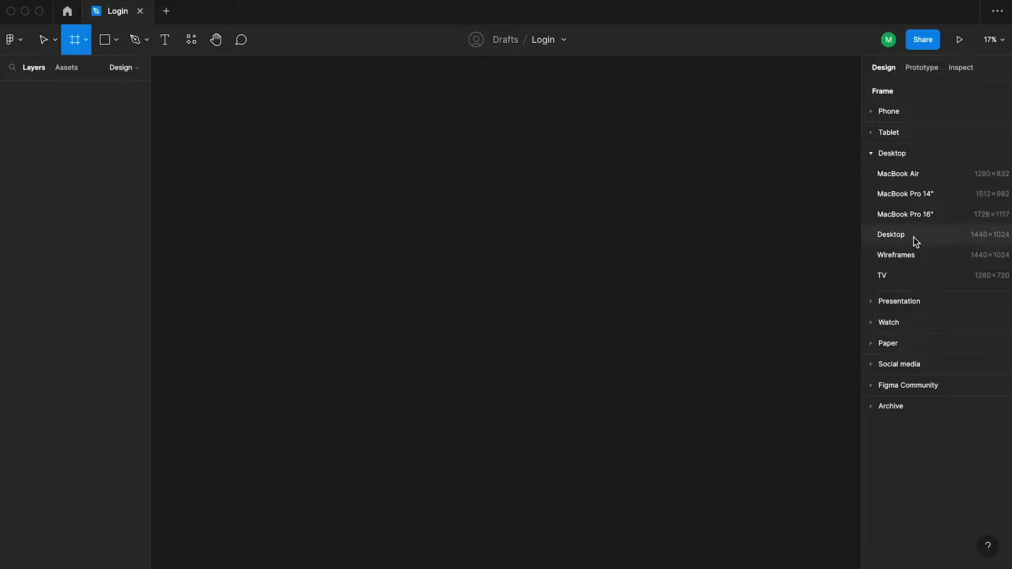
- Create a 1440 × 1024 Desktop frame and rename it login
click(914, 237)
click(566, 210)
click(464, 250)
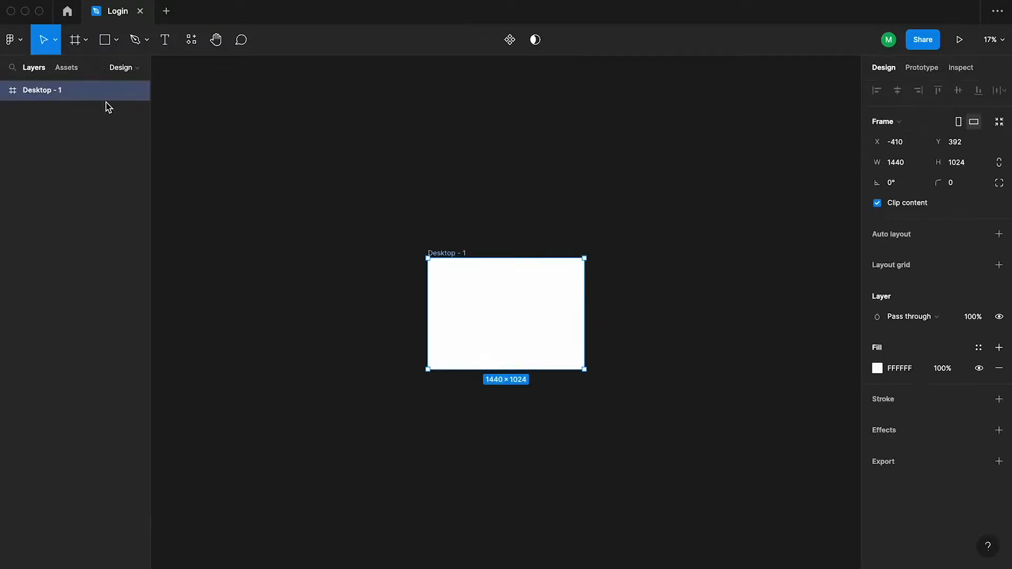
double_click(78, 88)
click(382, 190)
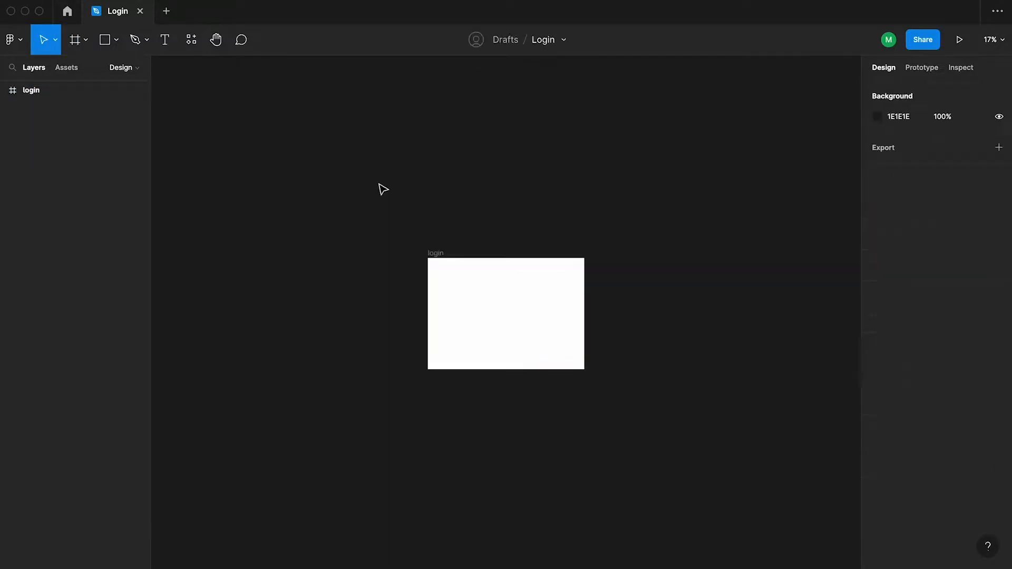
- Draw a rectangle about 513 high in the upper-left part of the login frame and set its width to 720
scroll(463, 289, up, 5)
scroll(463, 291, up, 3)
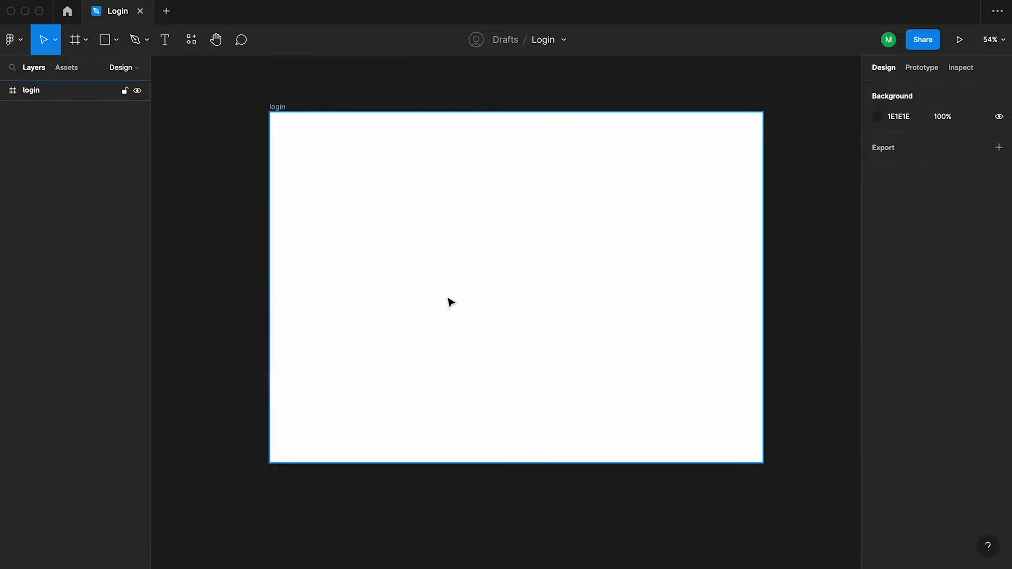
key(r)
drag(284, 149, 447, 324)
click(891, 143)
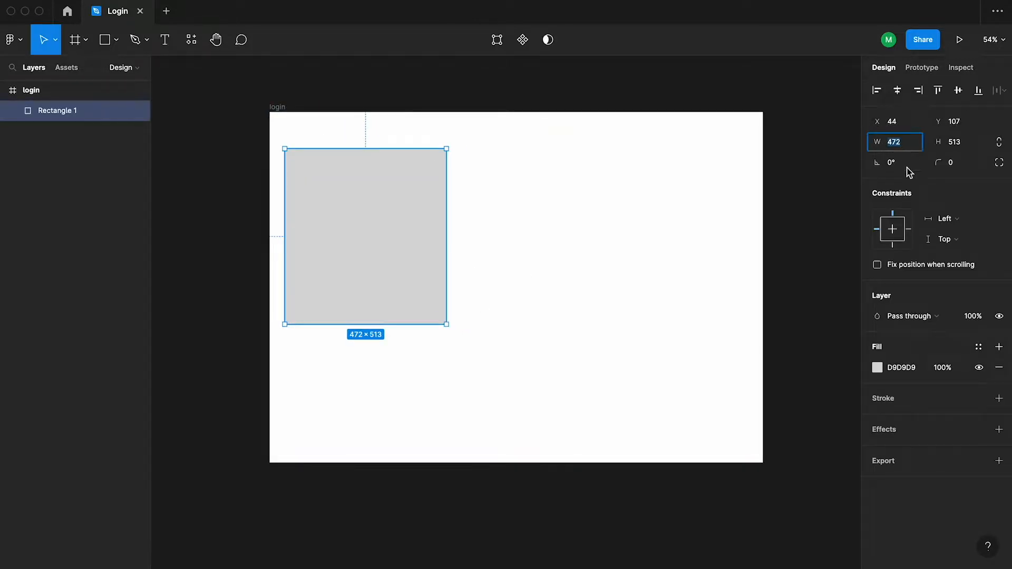
text(720)
key(Return)
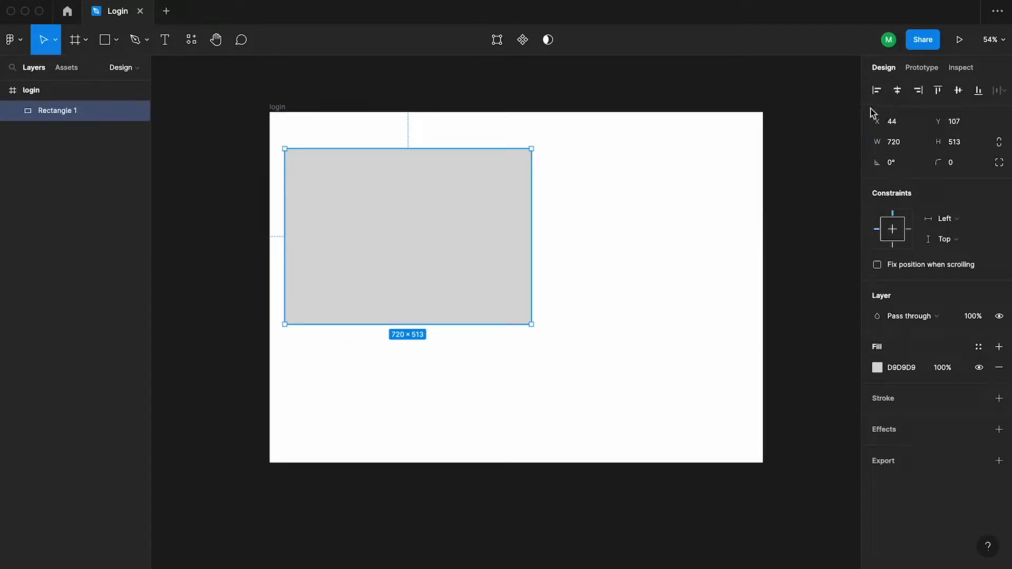
- Align the rectangle to the frame's left and top edges and stretch its height to 1024
click(877, 90)
click(938, 91)
drag(412, 288, 414, 462)
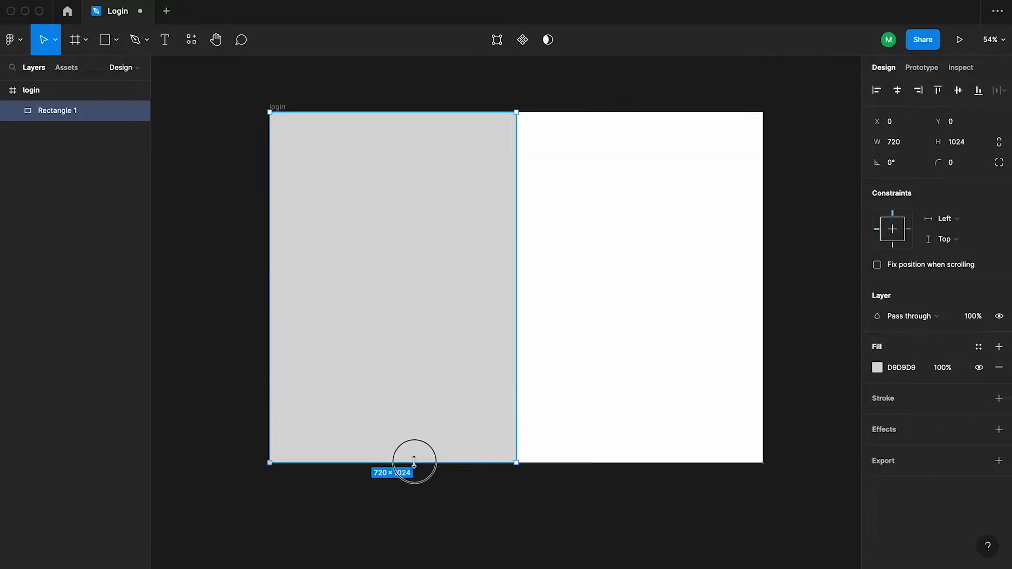
click(789, 293)
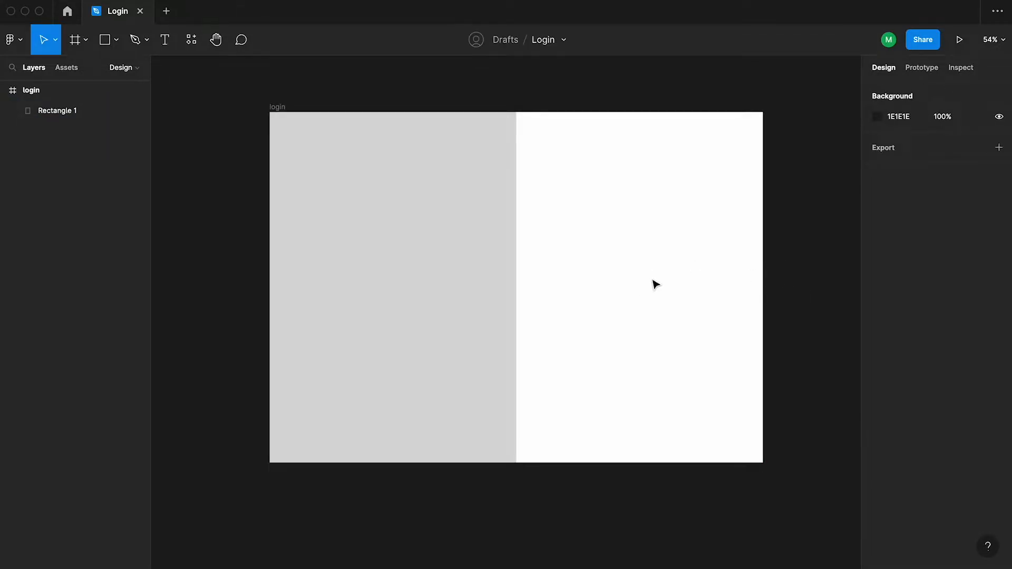
- Add the text "Welcome Back" in the upper part of the frame's empty right half
drag(654, 280, 603, 276)
scroll(563, 240, up, 2)
key(t)
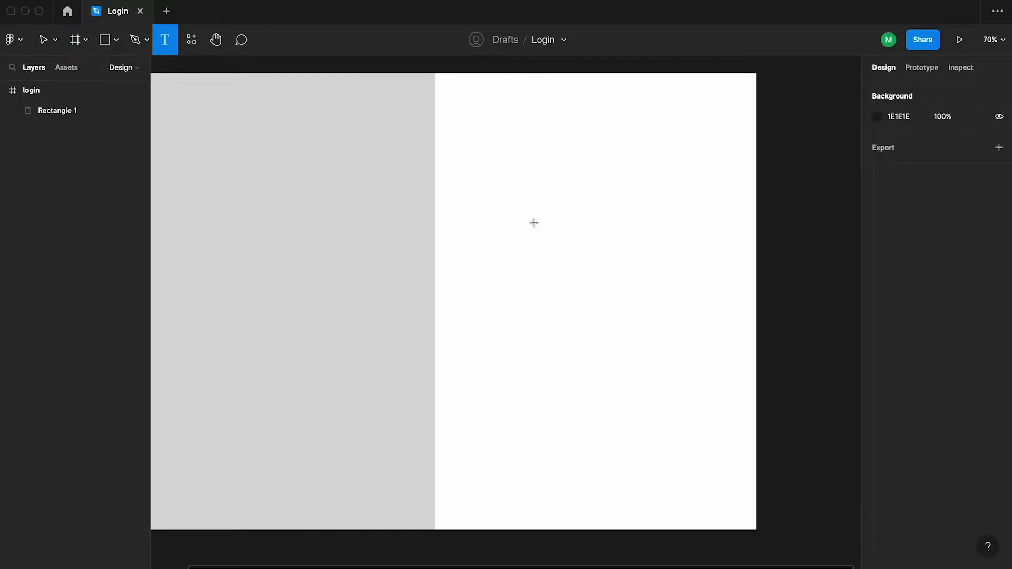
click(534, 223)
text(Welcome Back)
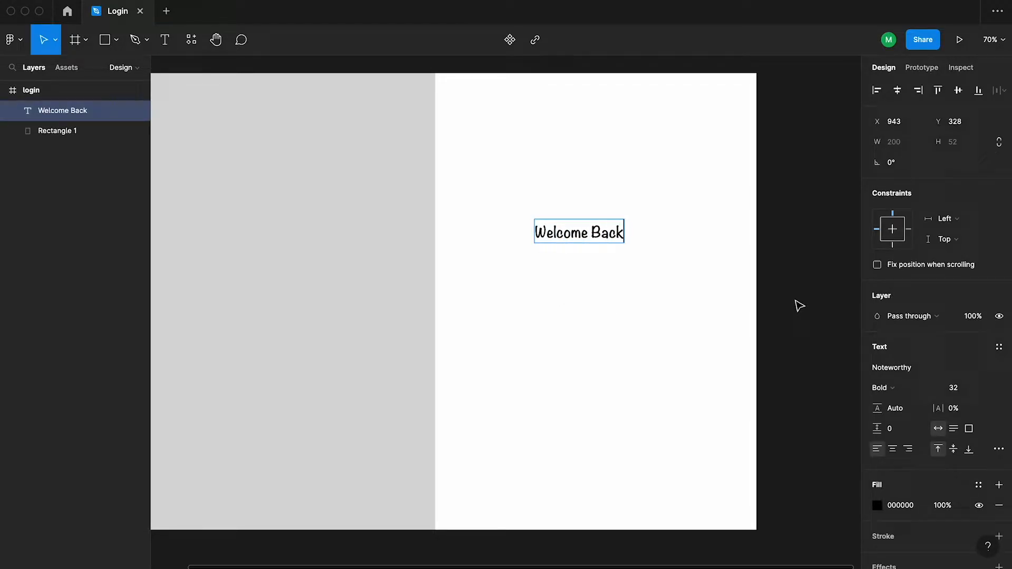
key(Escape)
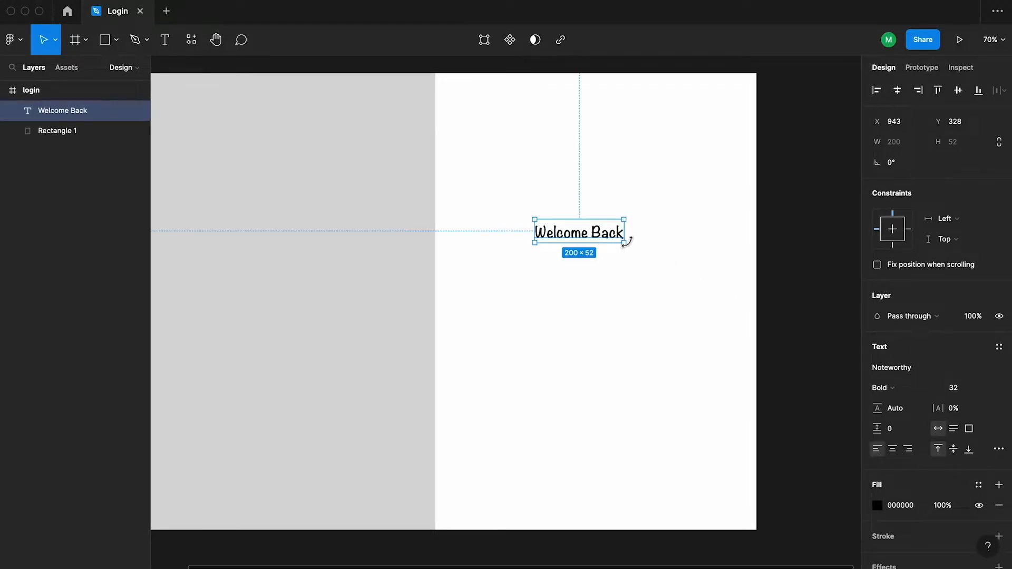
- Move the Welcome Back heading up slightly to Y 311 and set its fill color to hex 17
drag(586, 242, 585, 234)
click(904, 507)
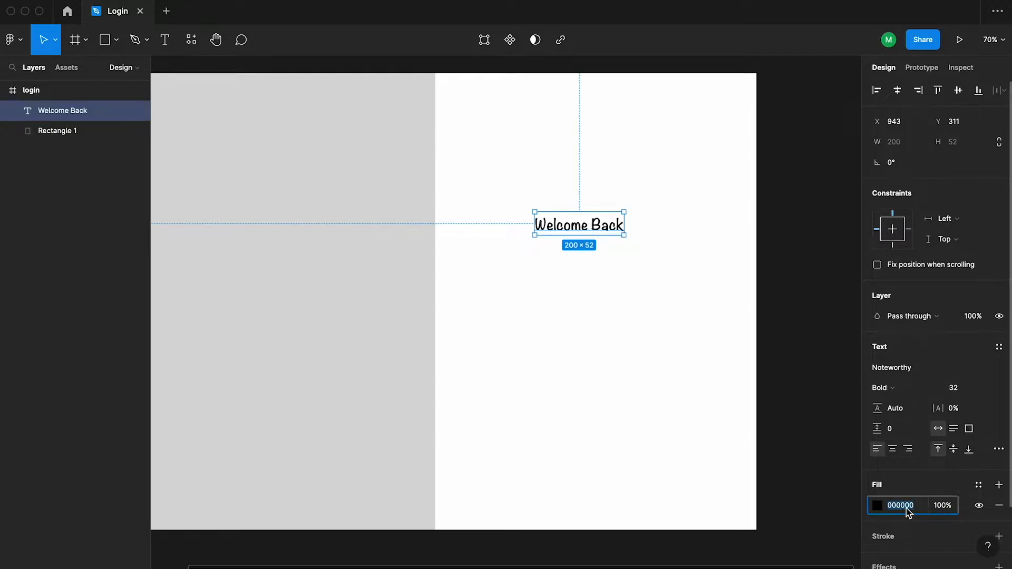
text(17)
key(Return)
click(808, 345)
- Draw a rectangle below the Welcome Back heading, aligned with its left edge, and size it to 400 × 60
scroll(610, 251, up, 4)
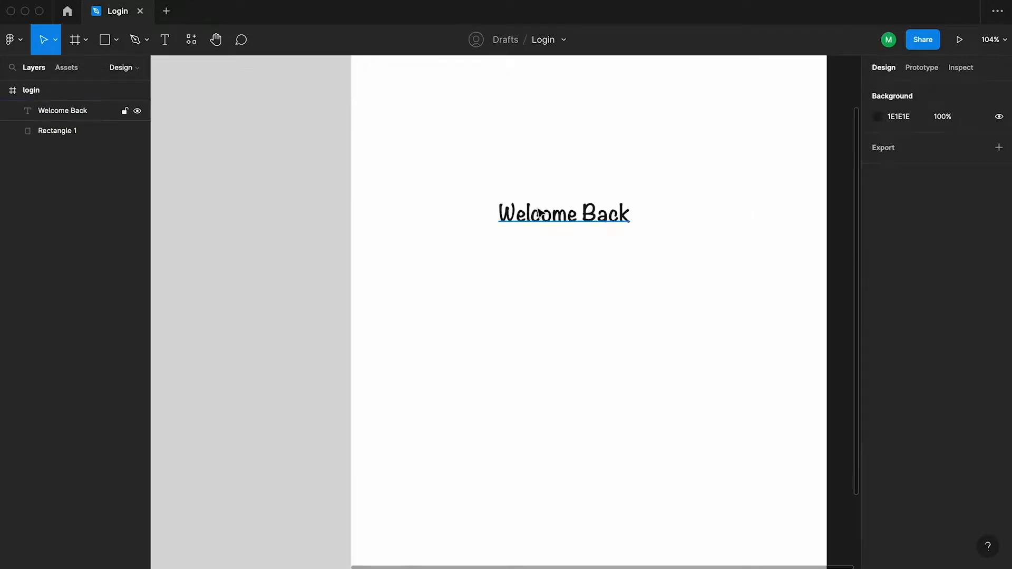
scroll(540, 215, down, 1)
scroll(543, 219, down, 1)
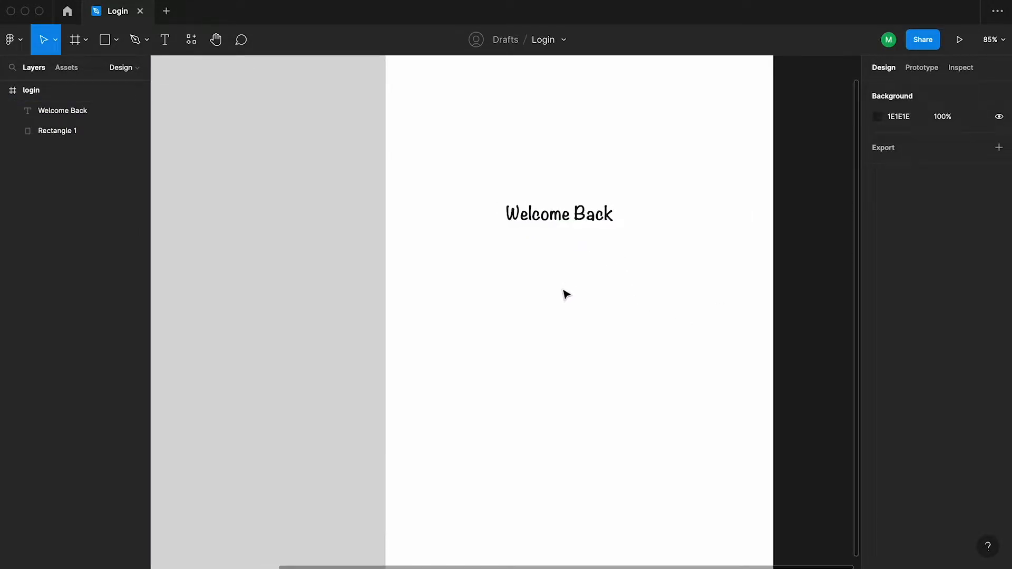
key(r)
drag(506, 270, 703, 307)
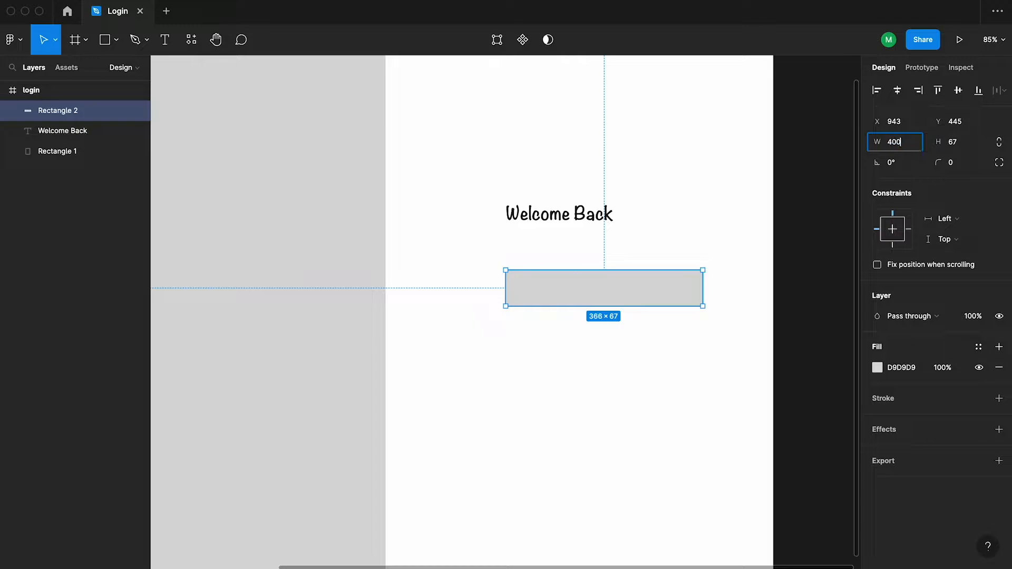
key(Return)
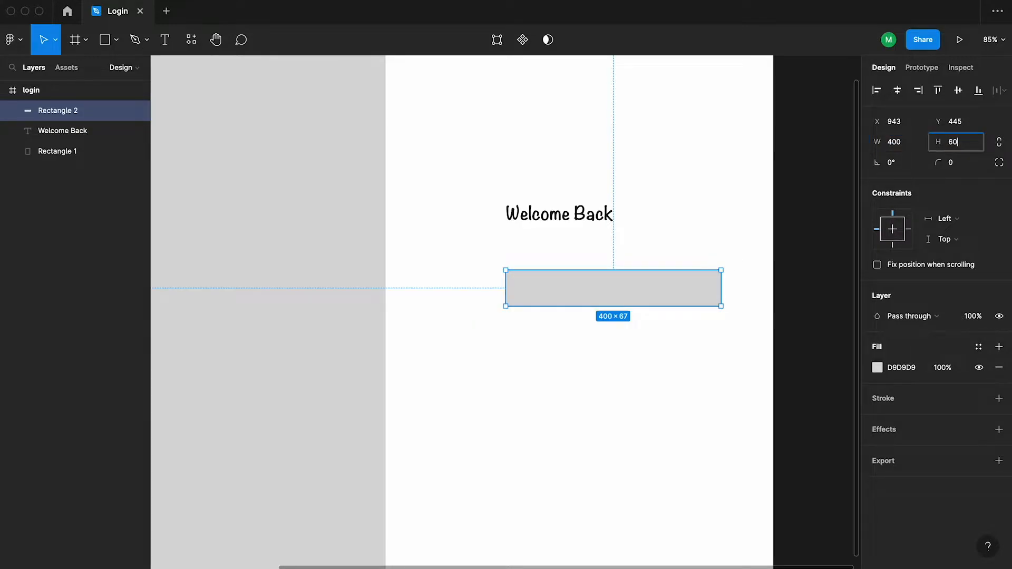
key(Return)
- Style the field rectangle with a black 1 px inside stroke, no fill and a corner radius of 8
click(1000, 399)
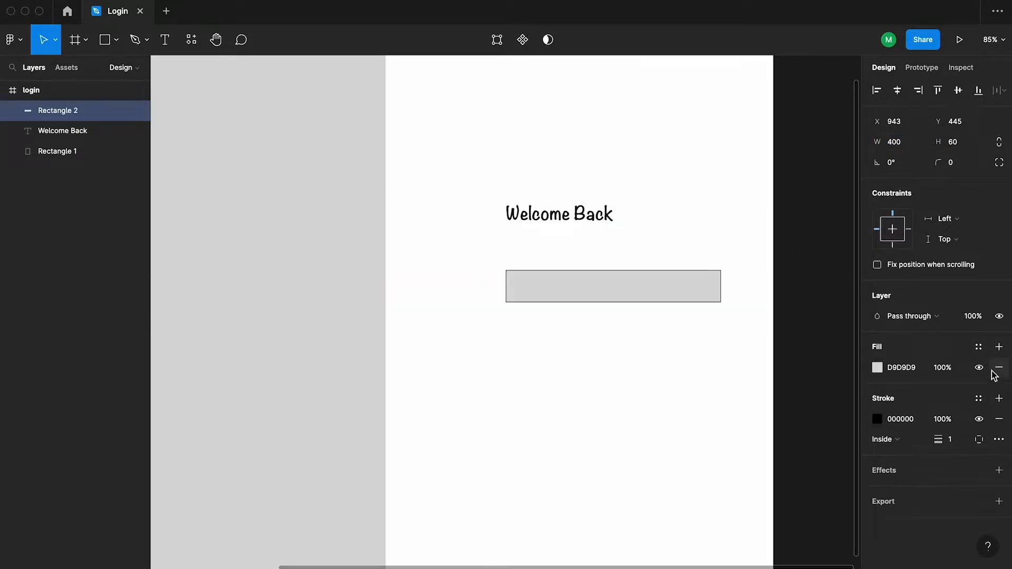
click(979, 368)
click(979, 368)
click(1000, 367)
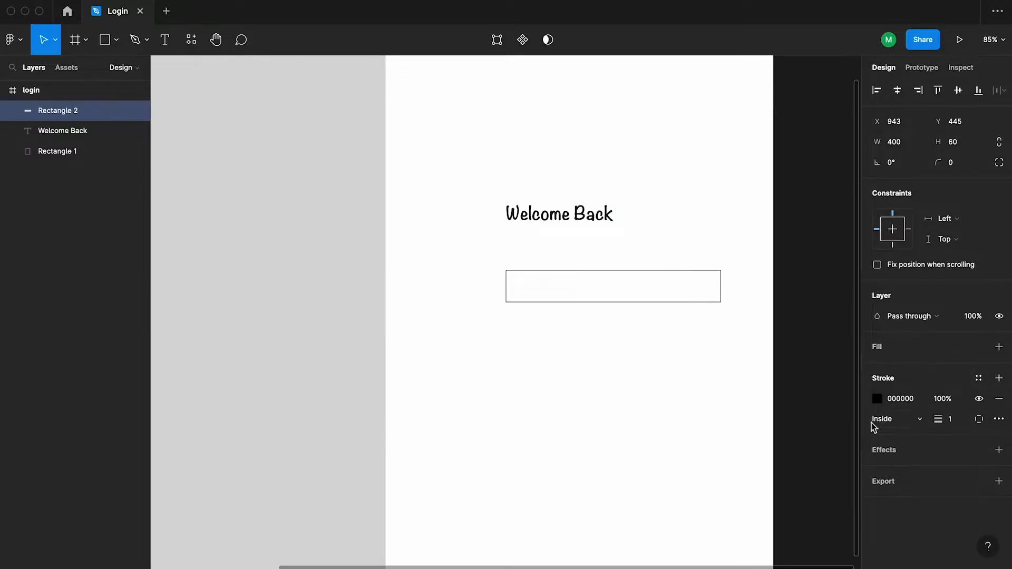
key(Return)
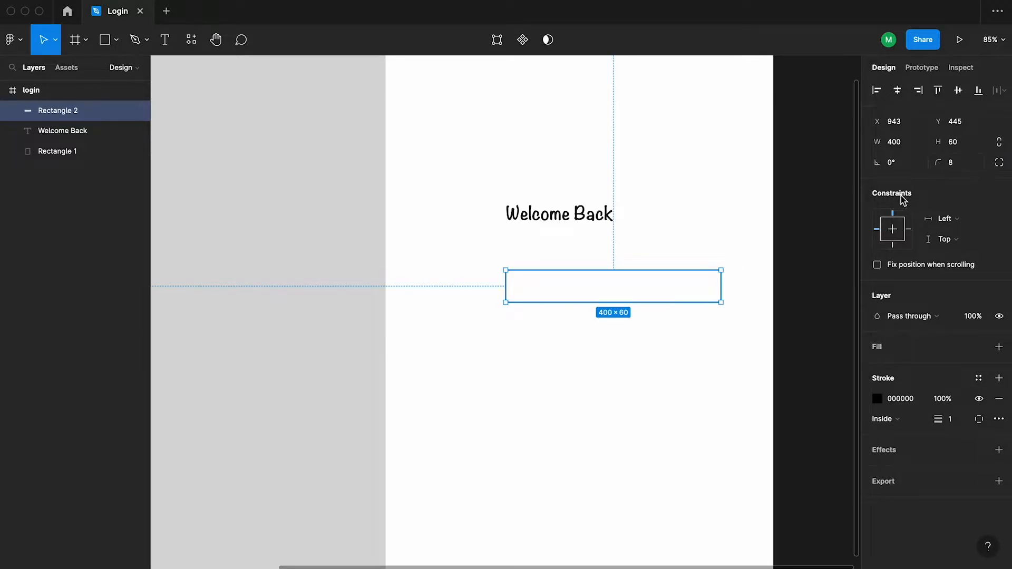
click(793, 248)
- Set the width of the outlined field rectangle below the heading to 350
click(572, 302)
click(915, 142)
text(350)
key(Return)
click(811, 245)
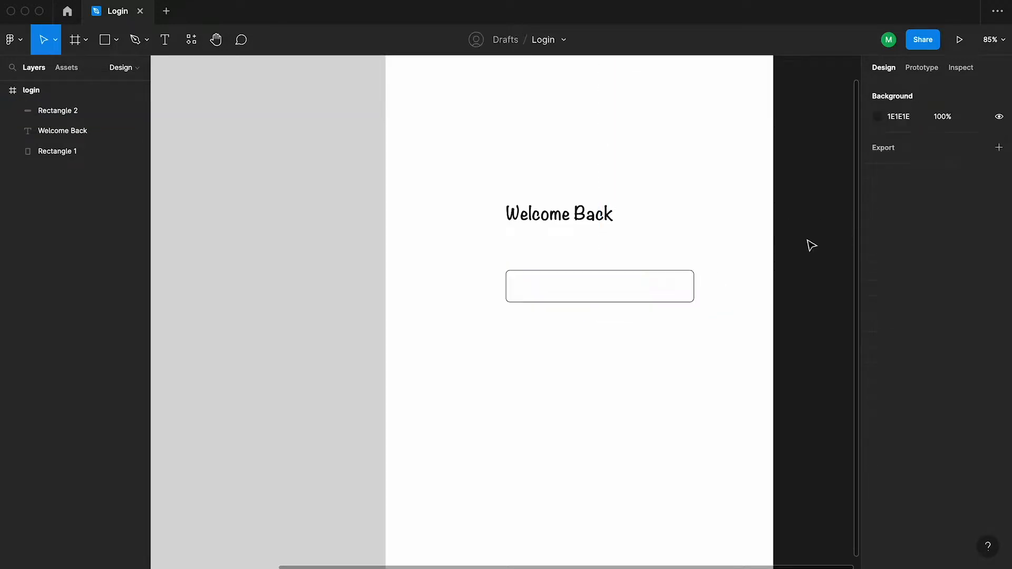
- Move the field rectangle down to Y 482 and set its stroke color to 171717
click(637, 294)
scroll(589, 287, up, 2)
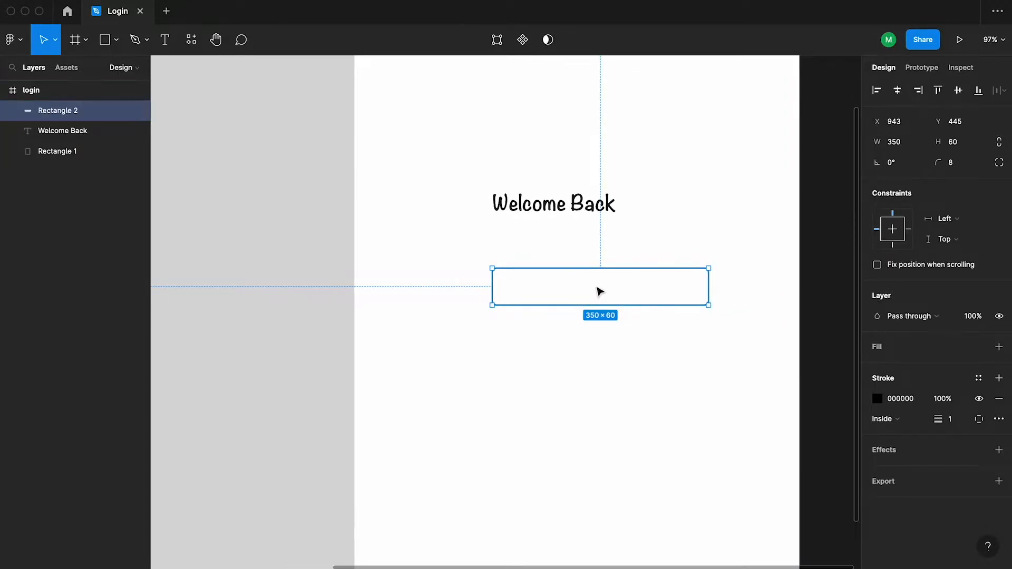
mouse_move(597, 290)
mouse_down()
mouse_move(598, 278)
mouse_move(607, 315)
mouse_up()
click(913, 404)
text(171717)
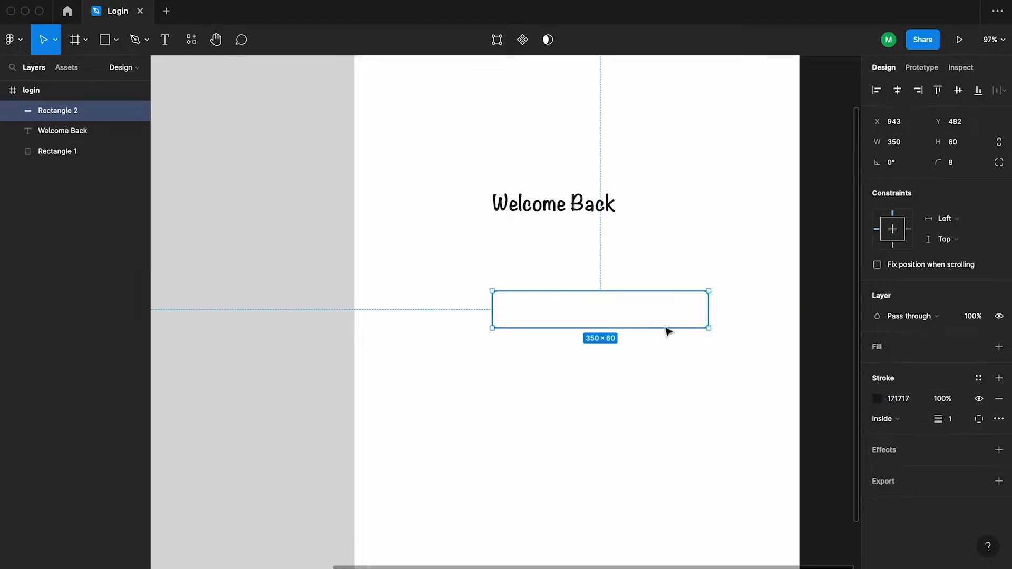
- Add the text "Email address" at the field rectangle's upper-left corner
click(583, 296)
scroll(527, 290, up, 2)
key(t)
click(489, 274)
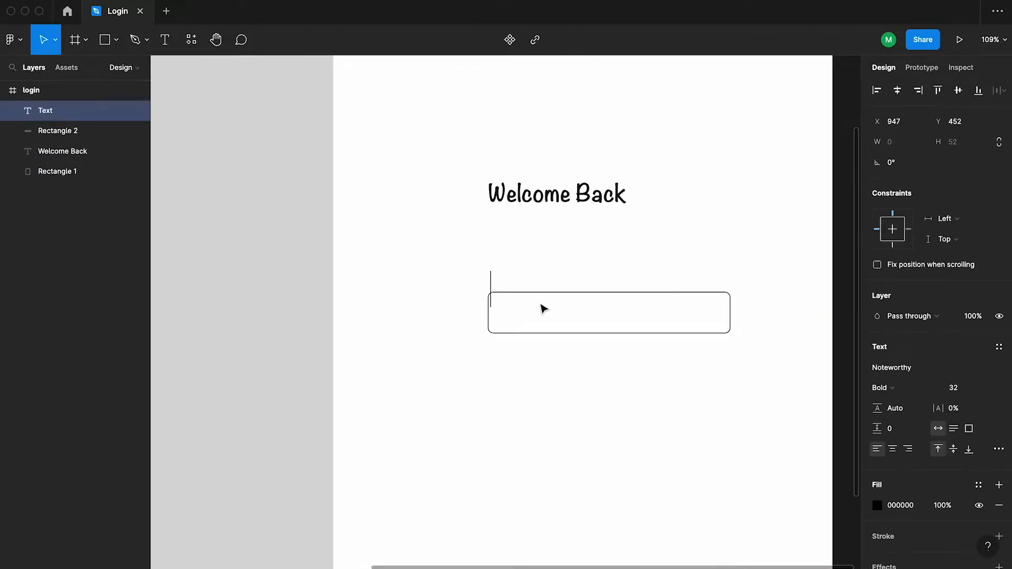
text(Email address)
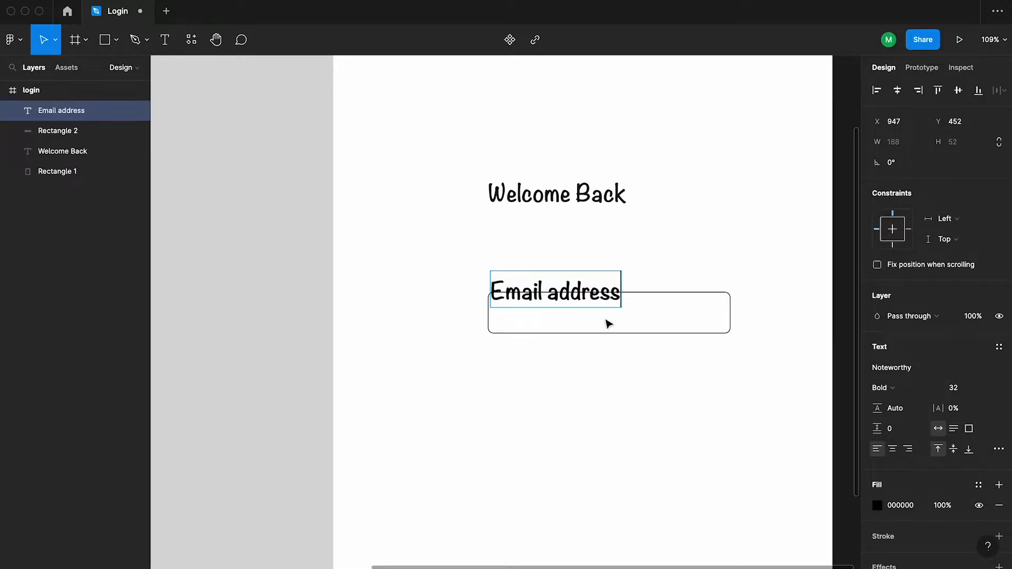
key(Escape)
- Set the Email address text to Futura Medium at size 14
click(918, 368)
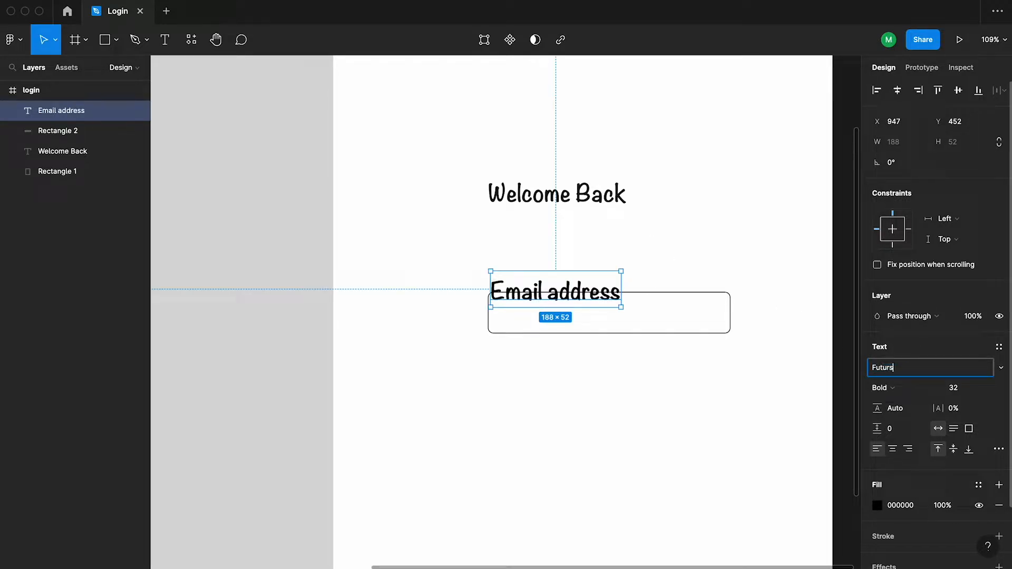
text(Futura)
key(Return)
click(920, 387)
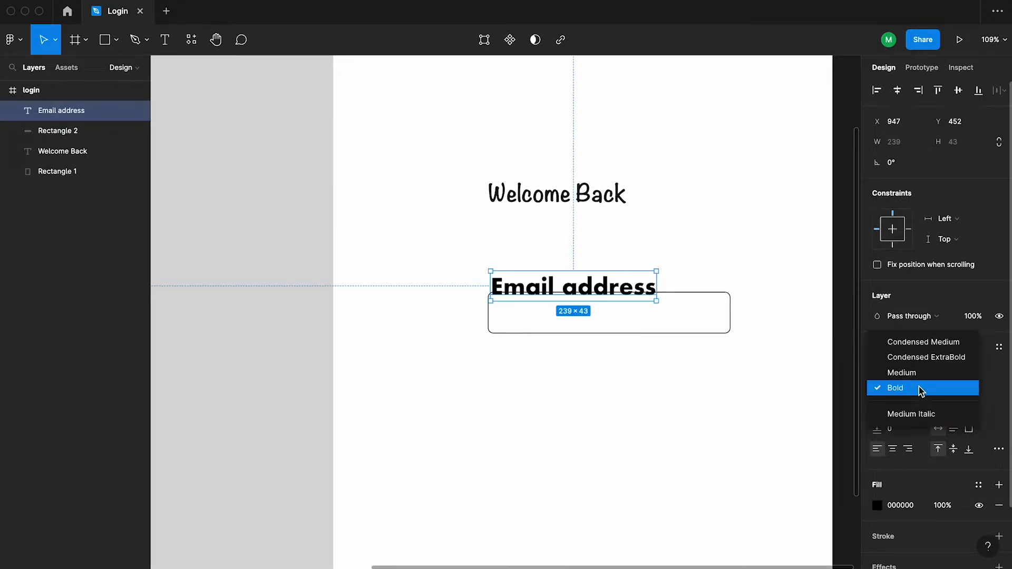
click(920, 372)
click(985, 396)
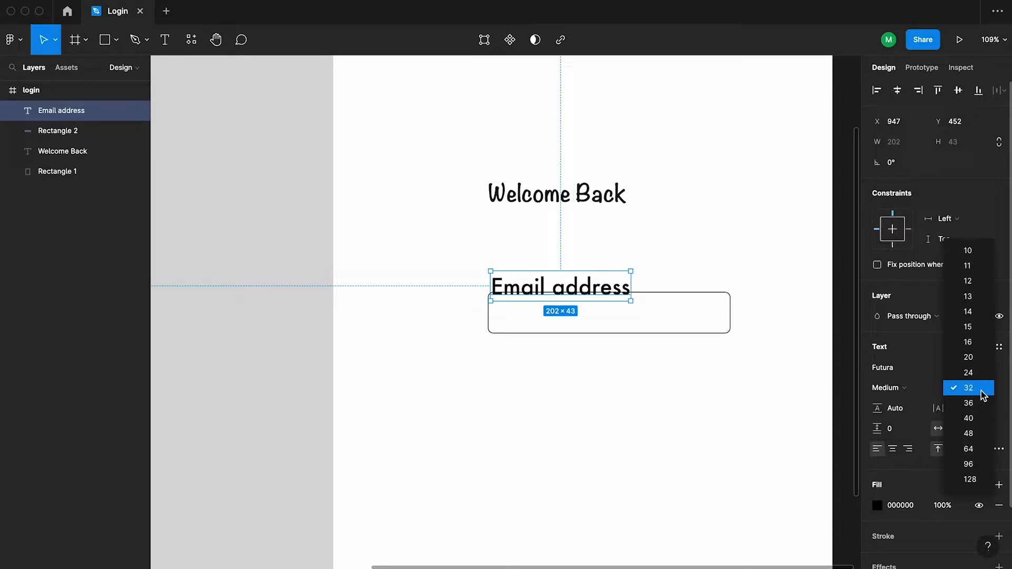
click(969, 312)
- Place the Email address label just above the field and a duplicate inside it at X 963, Y 502
scroll(523, 284, up, 3)
drag(524, 284, 549, 363)
key(super+d)
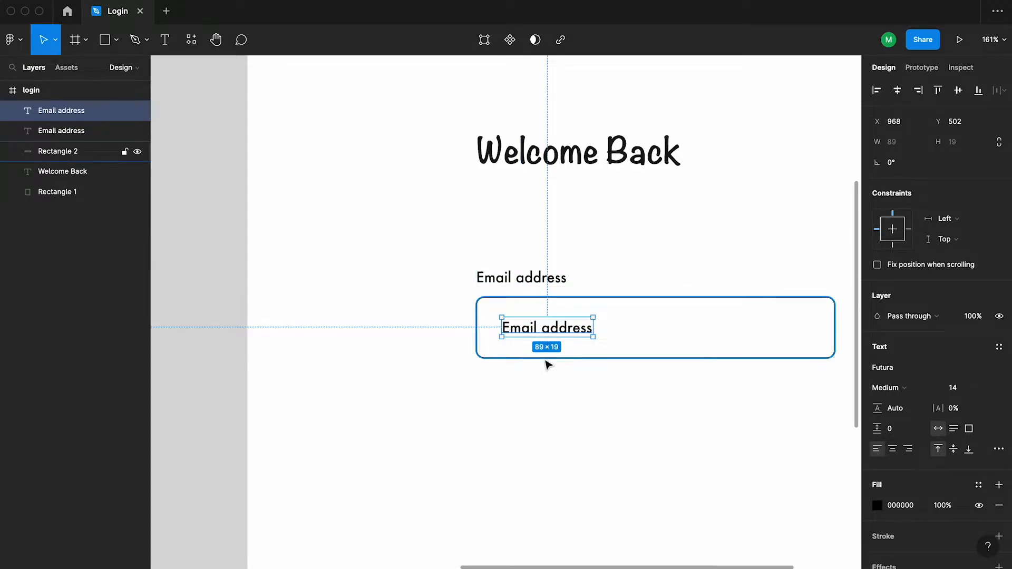
key(Left)
key(Left)
key(Left)
key(Left)
key(Left)
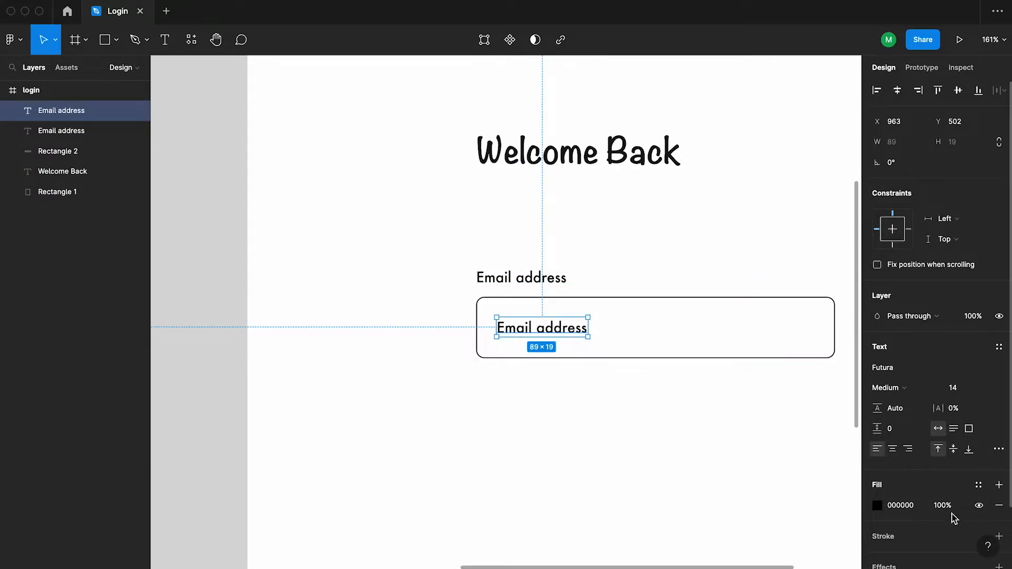
- Set the fill of the Email address text inside the field to 171717 at 50% opacity
click(923, 507)
text(171717)
key(Tab)
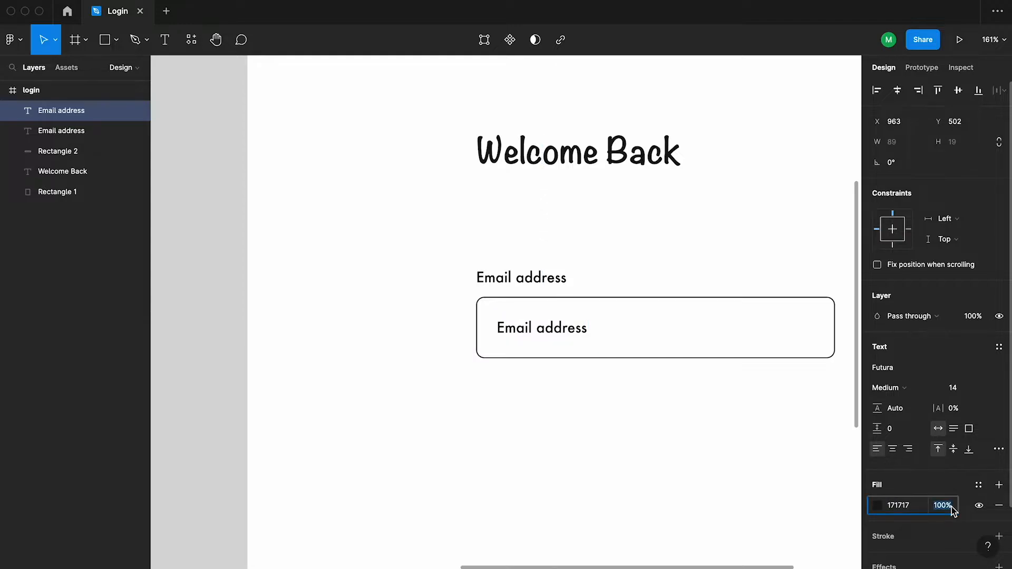
text(50)
key(Return)
click(430, 364)
- Set the font size of the Email address placeholder inside the field to 12
click(95, 131)
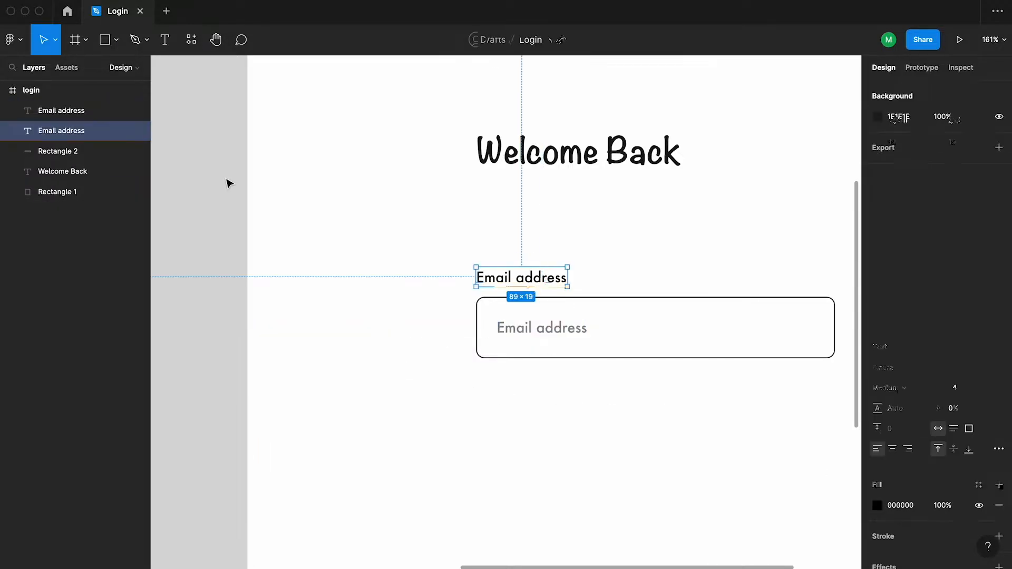
click(412, 269)
click(557, 333)
text(12)
key(Return)
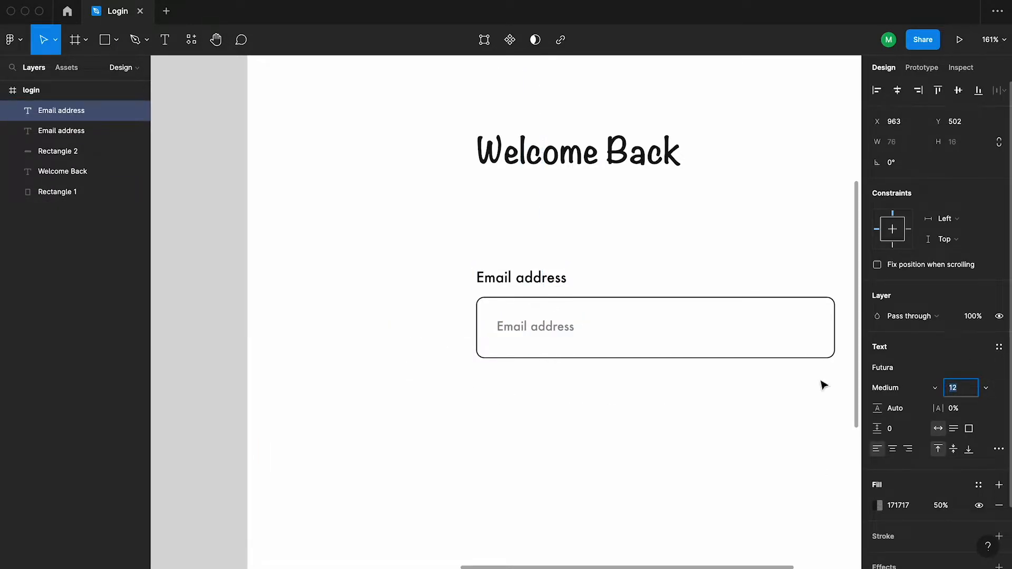
click(820, 382)
- Center the placeholder text vertically in the field rectangle and nudge it right to X 965
click(530, 334)
shift+click(544, 358)
click(959, 91)
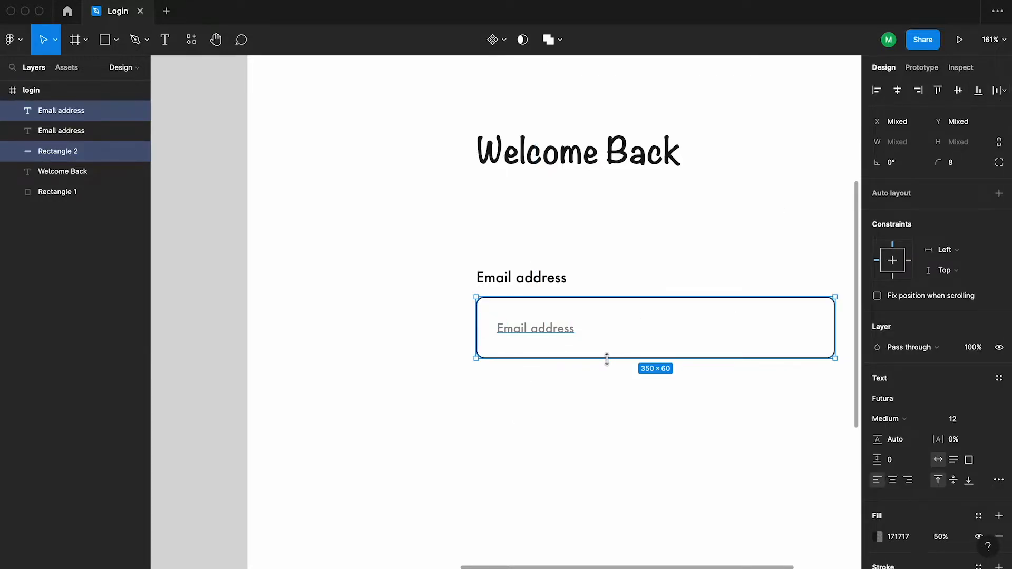
click(553, 334)
key(Right)
key(Right)
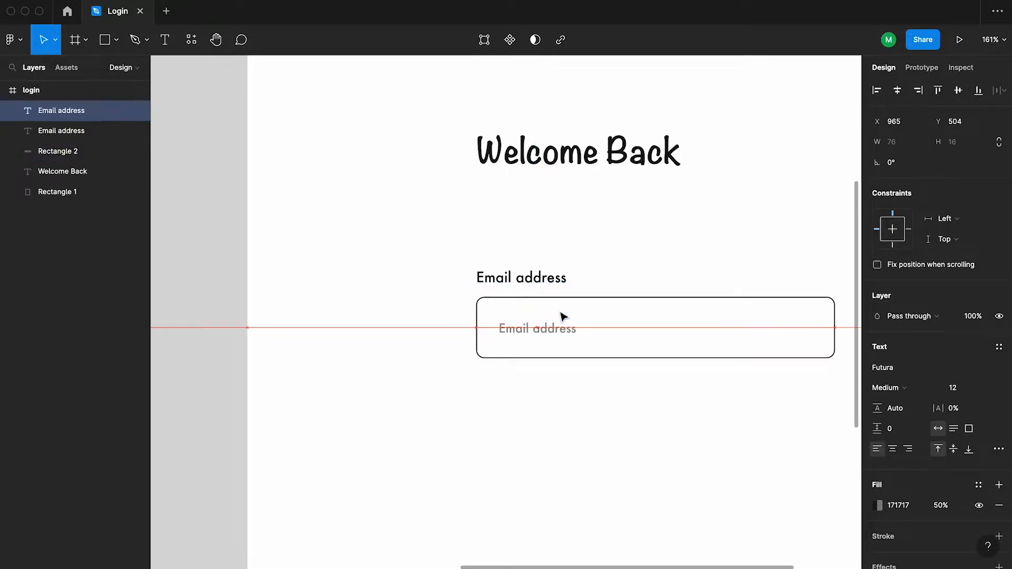
- Change the label text above the field to "Username"
double_click(580, 279)
text(Username)
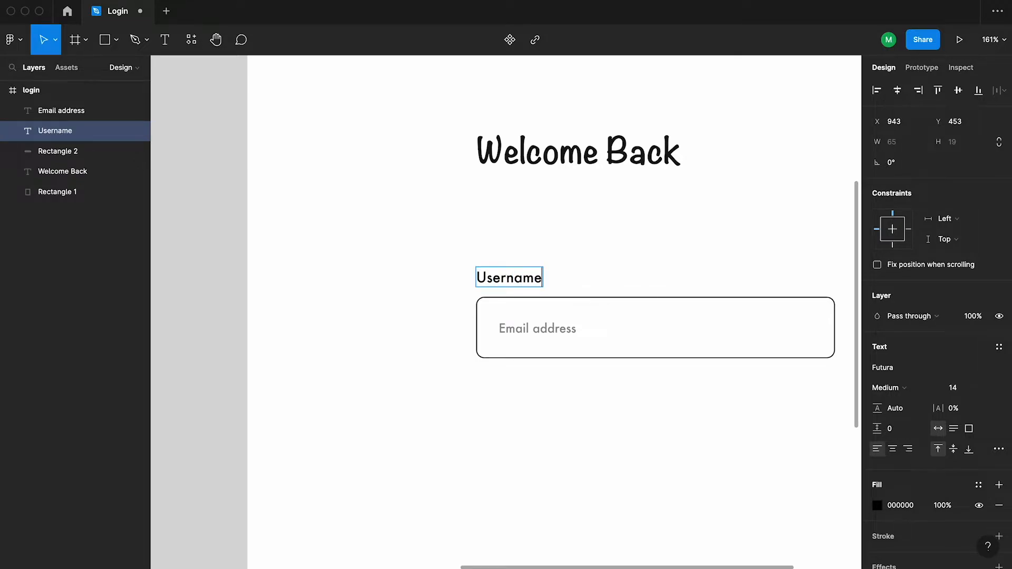
key(Escape)
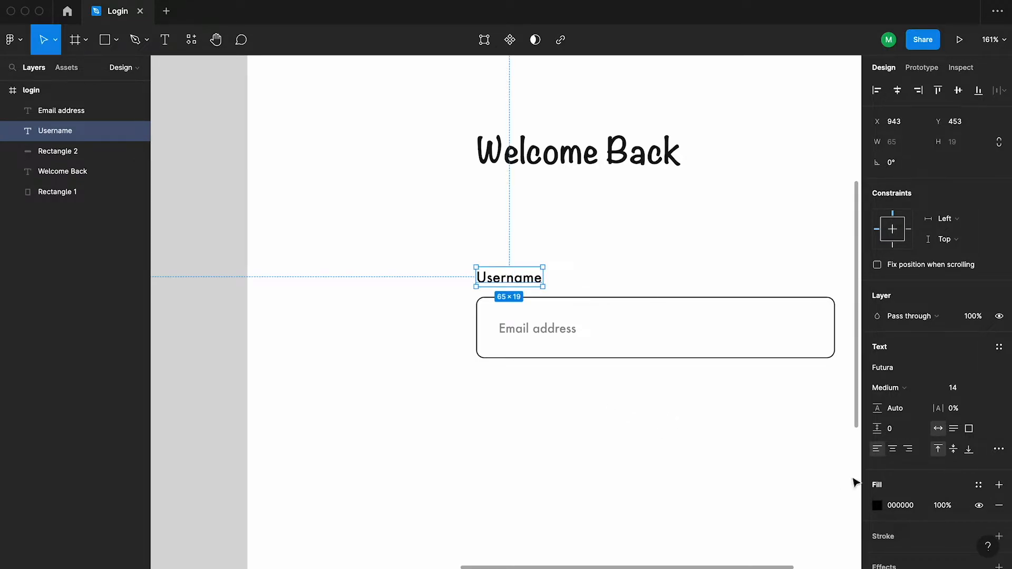
- Set the fill colour of the Username label to 171717
click(899, 505)
text(17)
key(Return)
click(607, 436)
- Group the Username label, its field rectangle and placeholder, and place a duplicate of the group directly below
click(525, 332)
click(447, 258)
drag(444, 252, 595, 416)
key(ctrl+g)
scroll(495, 370, down, 3)
drag(548, 340, 546, 415)
click(451, 409)
- Change the label above the duplicated field to "Password"
scroll(476, 395, up, 4)
double_click(529, 397)
text(Pa)
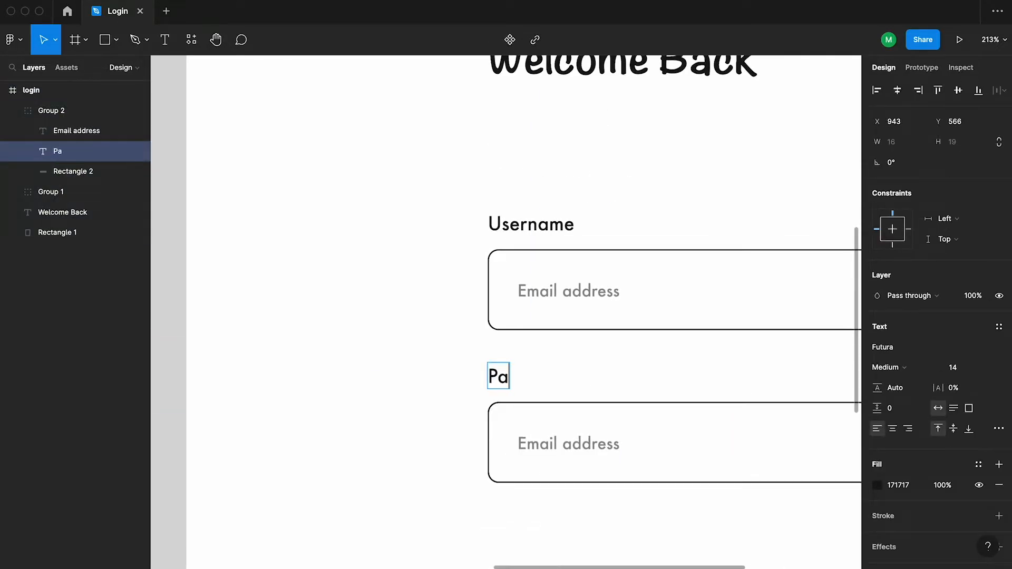
text(ssword)
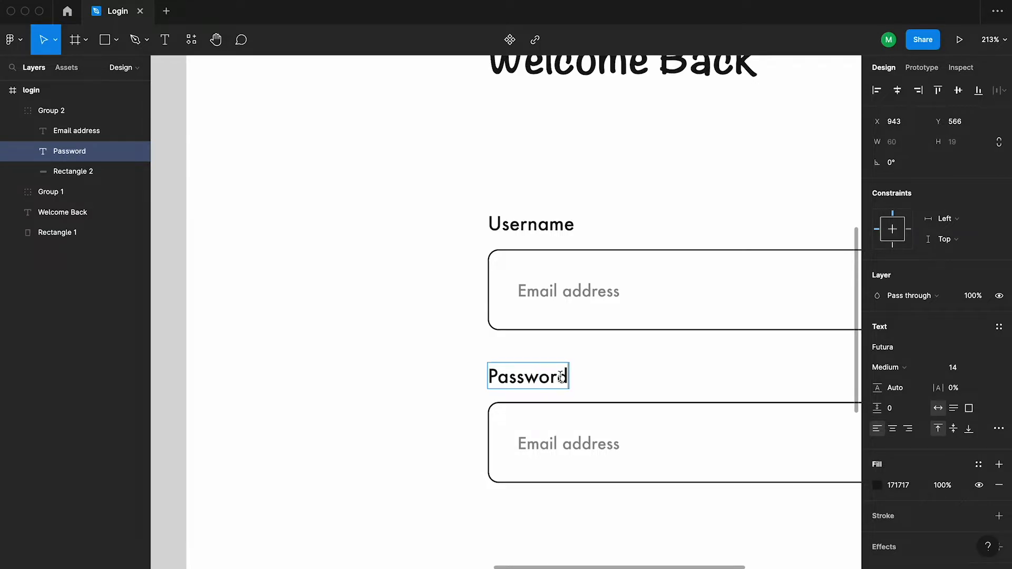
click(396, 352)
- Change the placeholder text inside the Password field to "Must be 8 characters"
scroll(476, 410, down, 4)
scroll(478, 408, down, 3)
double_click(532, 302)
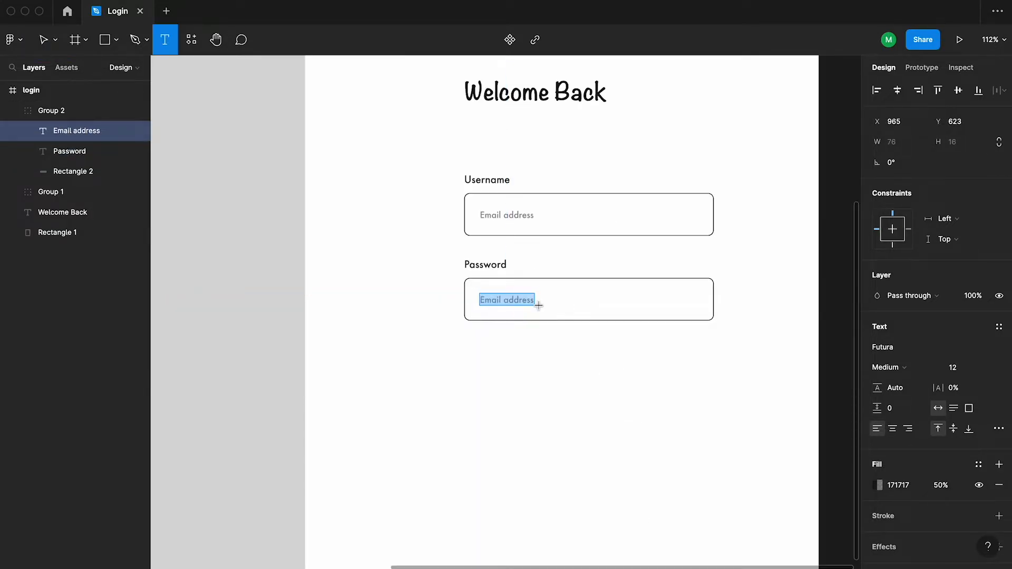
text(Must be 8 characters)
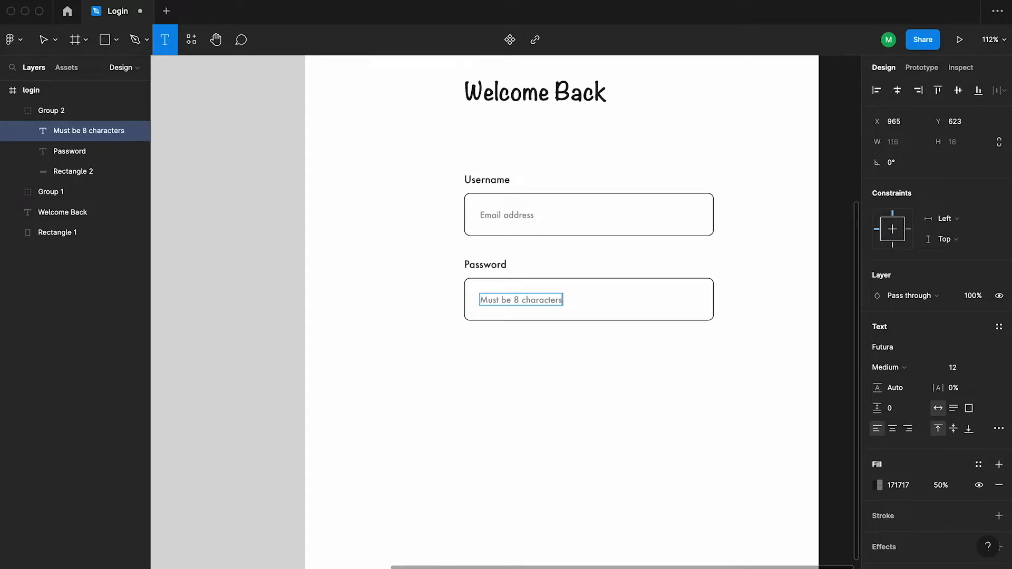
click(533, 351)
click(519, 307)
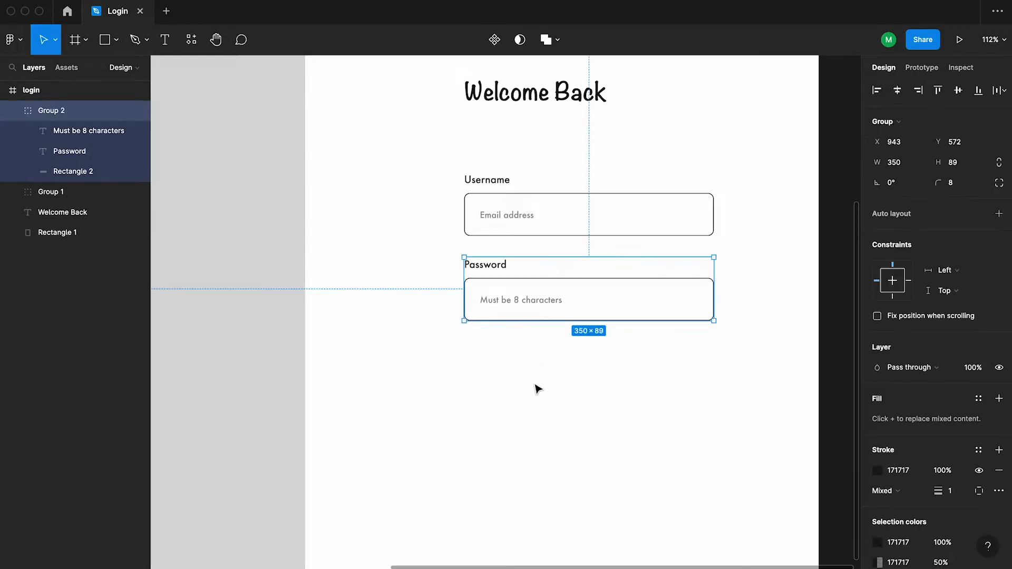
- Draw a button rectangle about 341 × 53 below the Password field and move it down to Y 732
click(536, 389)
key(r)
drag(471, 350, 720, 386)
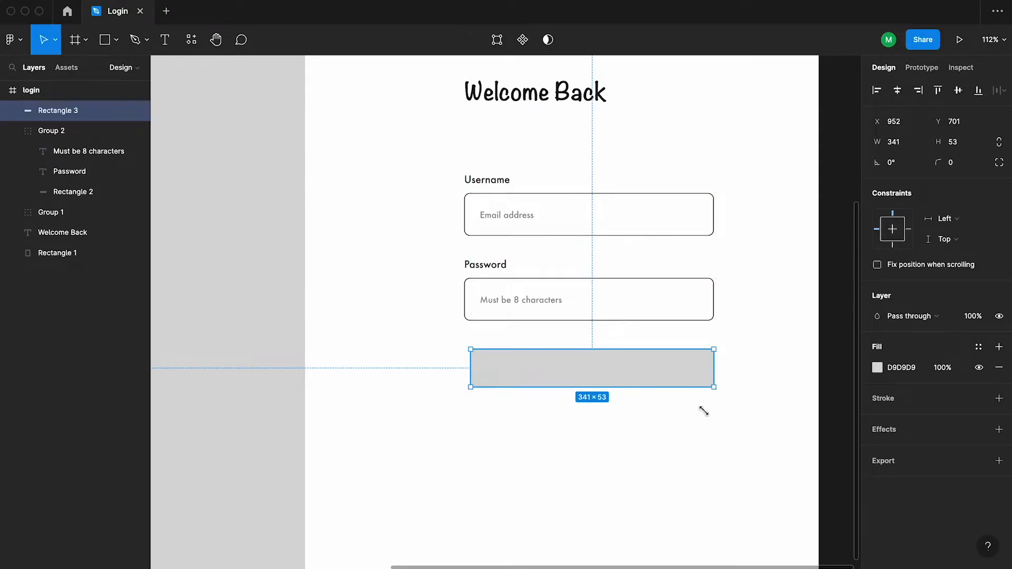
mouse_move(577, 378)
mouse_down()
mouse_move(580, 394)
mouse_move(560, 411)
mouse_up()
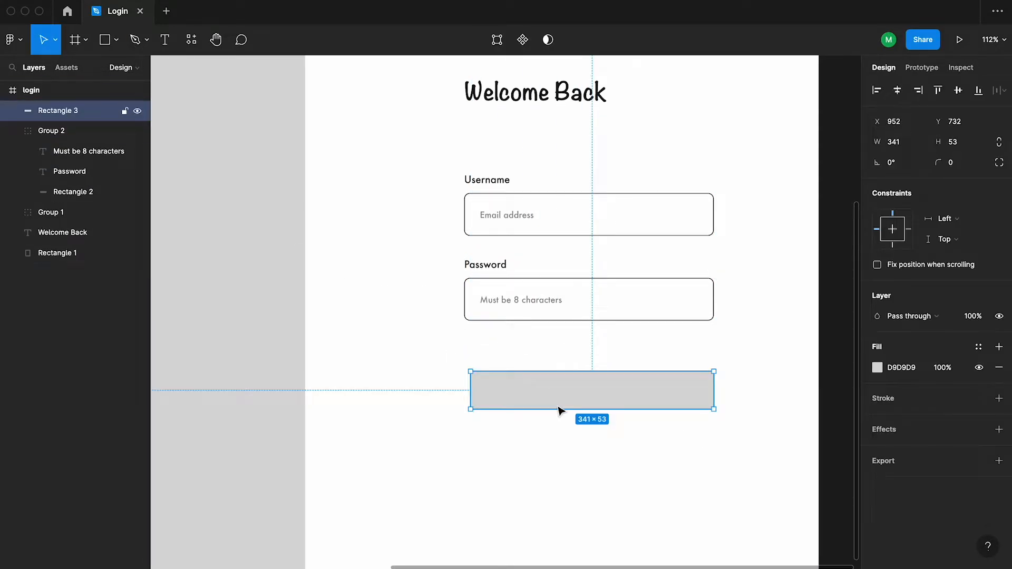
- Resize the button rectangle to 350 wide and 60 high
click(920, 141)
text(350)
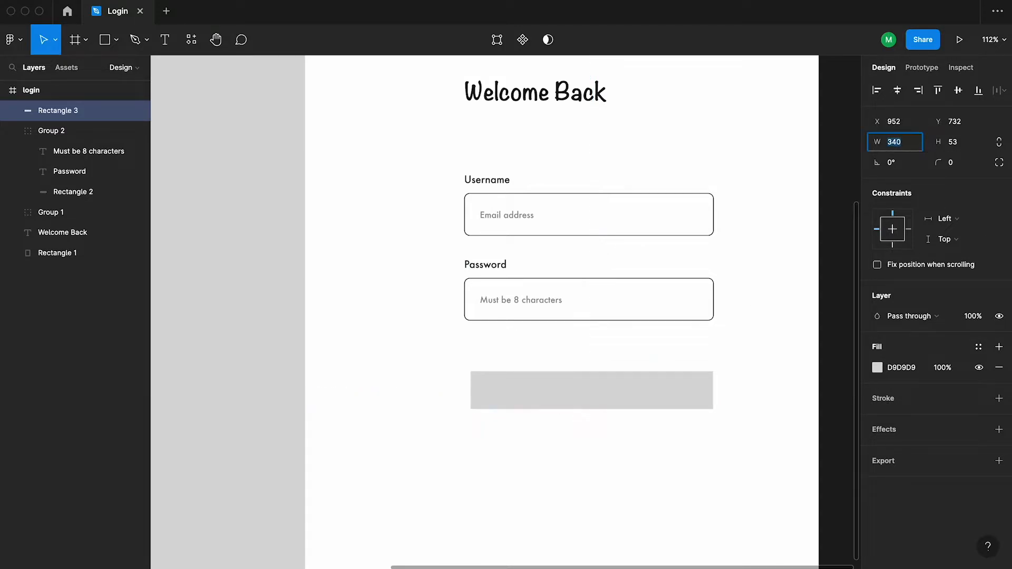
key(Return)
click(958, 146)
text(60)
key(Return)
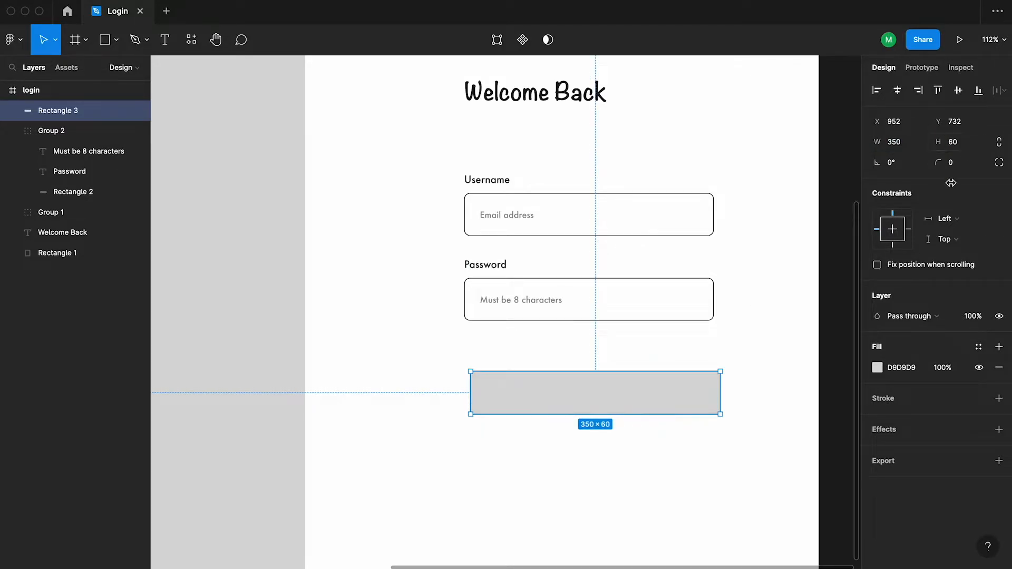
- Give the button rectangle a 171717 fill and a corner radius of 8
click(917, 370)
text(171717)
key(Return)
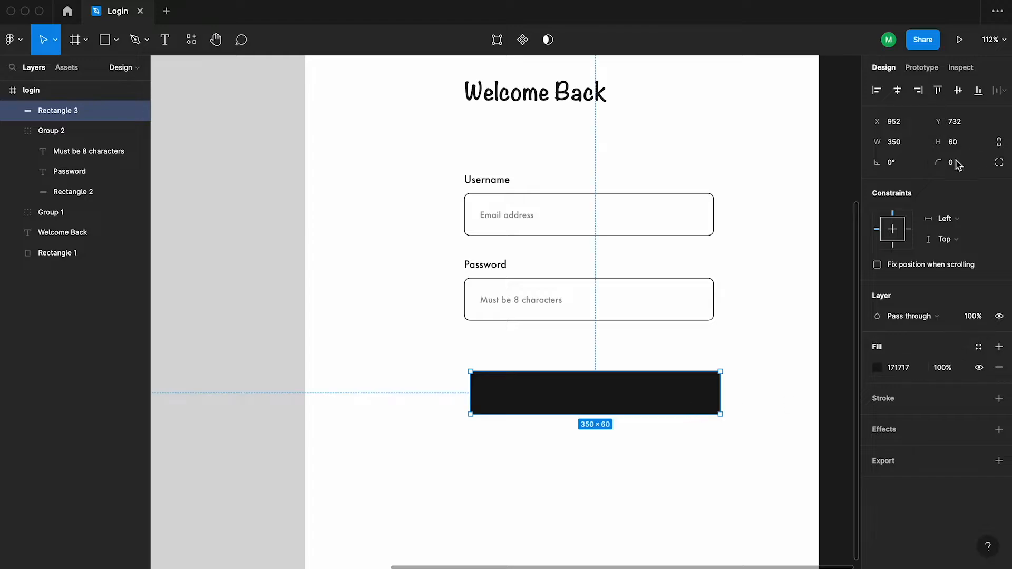
click(607, 441)
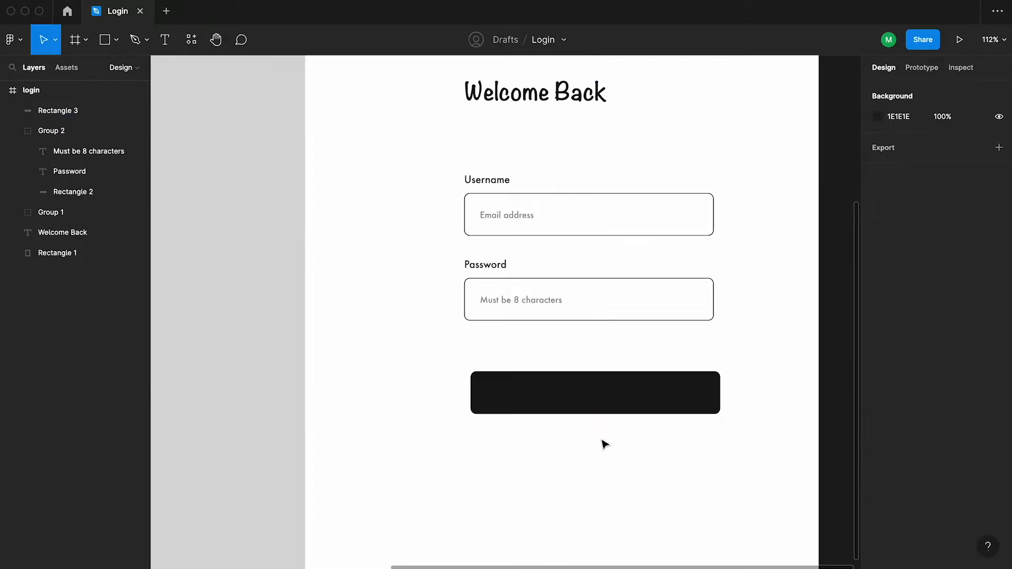
- Align the button rectangle's left edge with the Password field and move it slightly up, closer to the field
click(580, 406)
shift+click(593, 311)
click(755, 372)
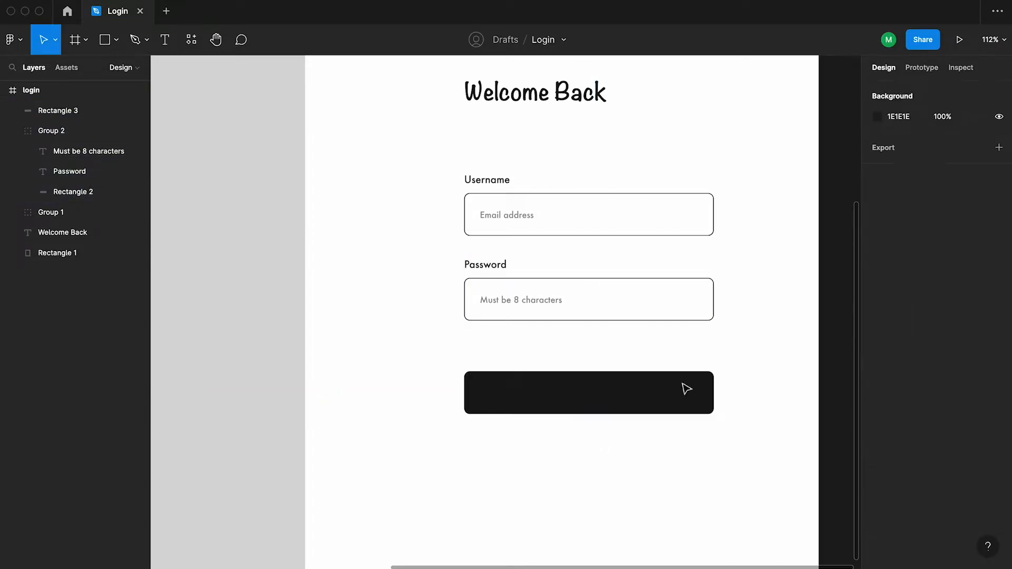
drag(601, 398, 601, 386)
click(623, 453)
- Add a white "Login" text on the dark button and set its font size to 16
key(t)
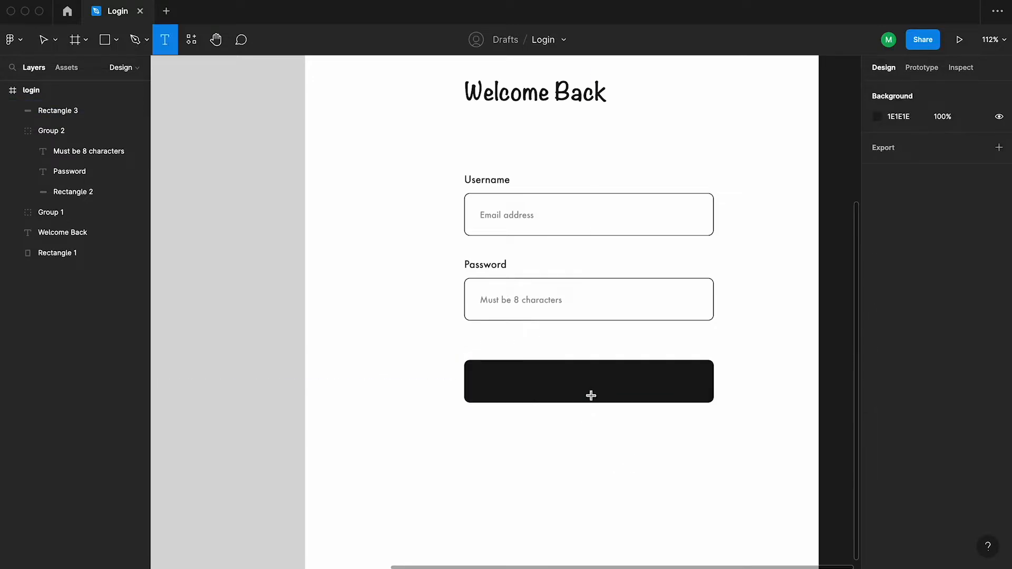
click(573, 382)
text(login)
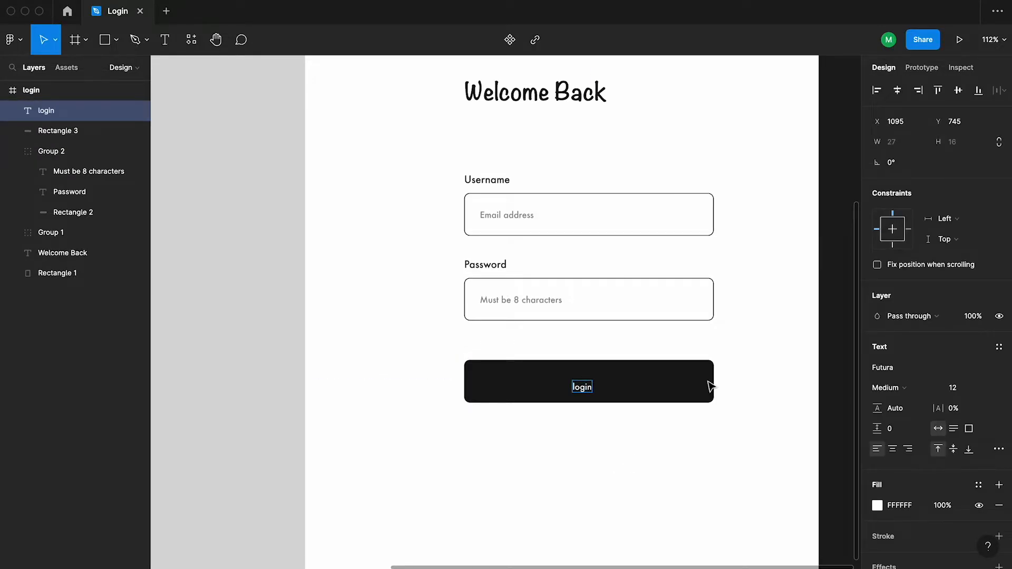
key(Escape)
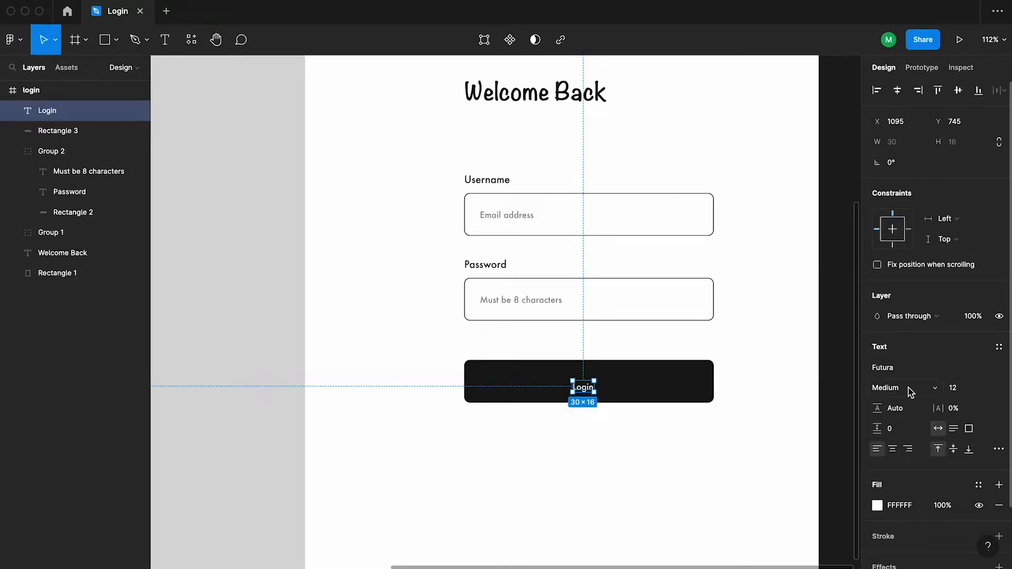
text(16)
key(Return)
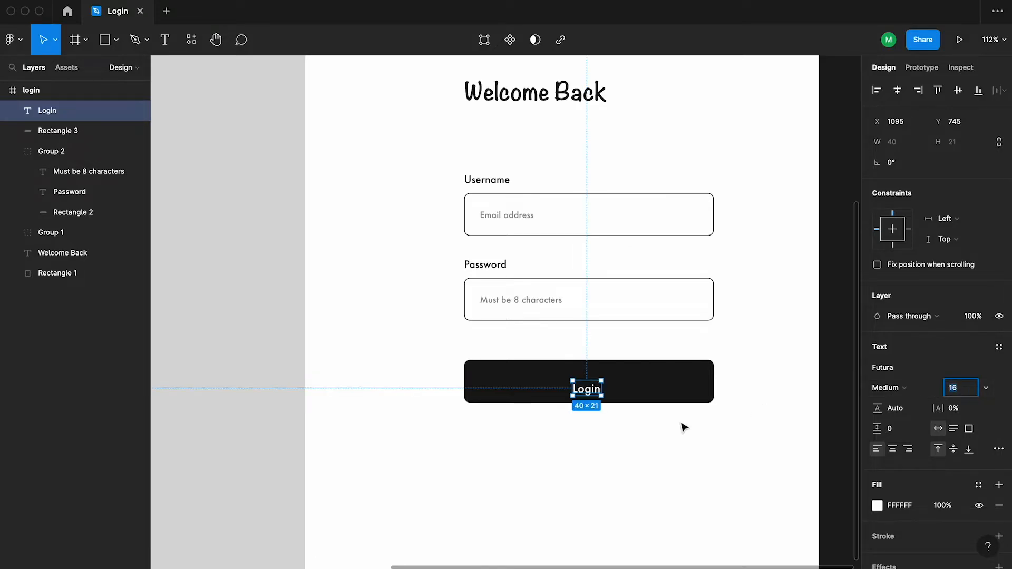
- Center the Login text horizontally and vertically on the button rectangle
click(683, 424)
click(587, 391)
shift+click(652, 392)
click(898, 90)
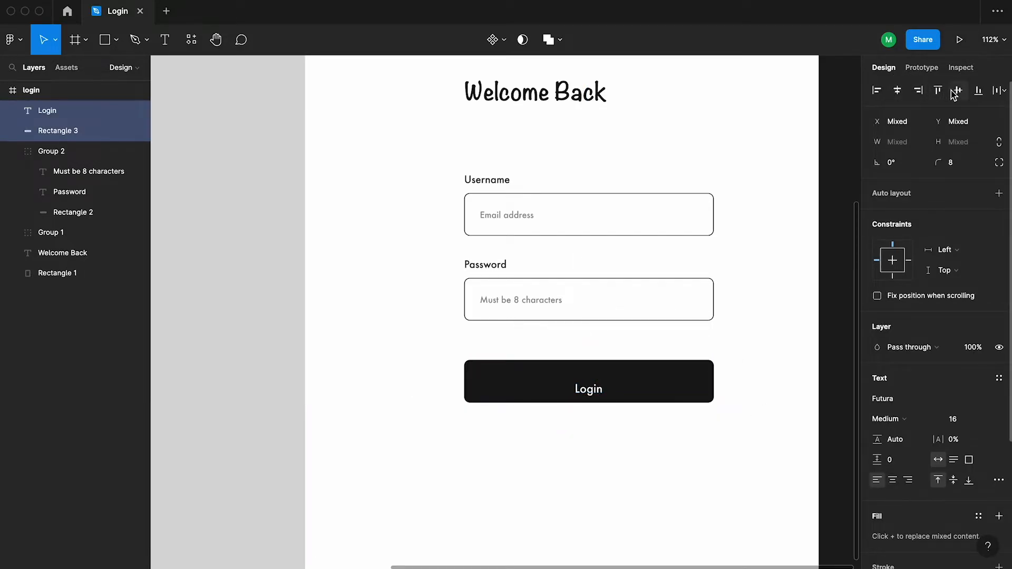
click(958, 90)
click(620, 448)
click(597, 392)
key(alt)
click(622, 426)
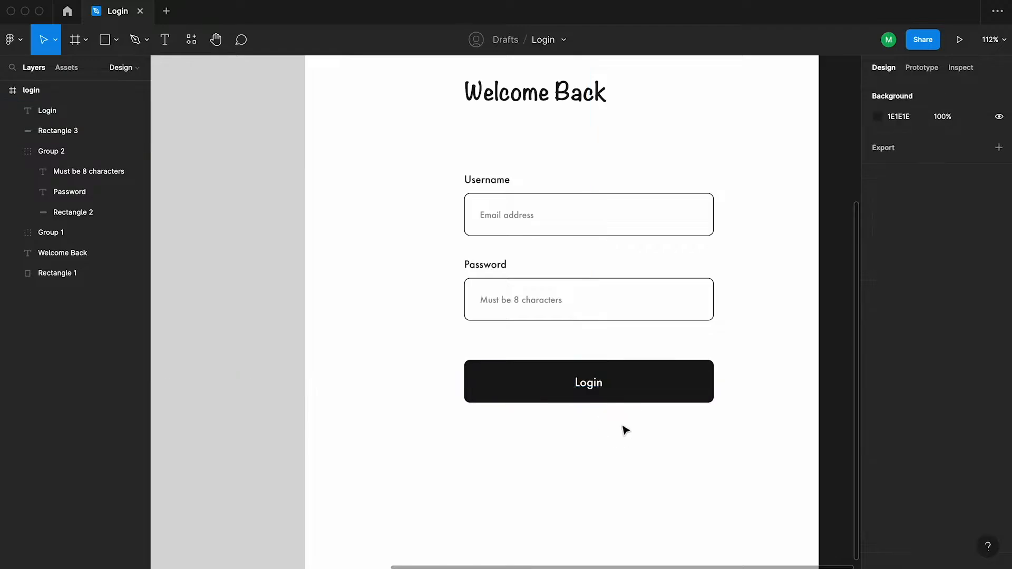
- Group the Login text with its button rectangle
click(596, 386)
shift+click(628, 378)
key(super+g)
click(579, 473)
- Add the text "Forgot password?" between the Password field and the Login button, near the field's right end
scroll(613, 347, up, 2)
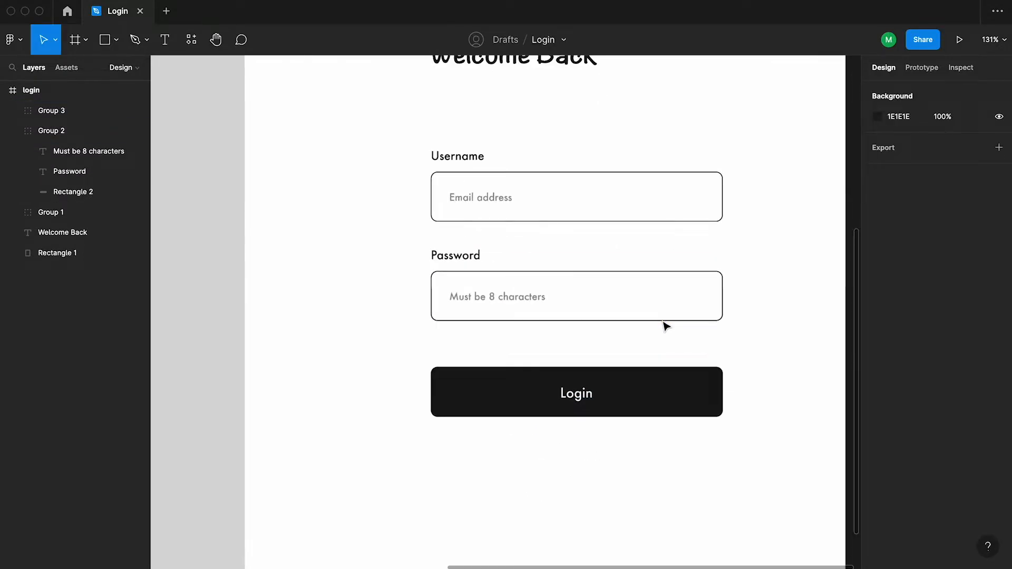
key(t)
click(642, 337)
text(Forgot password?)
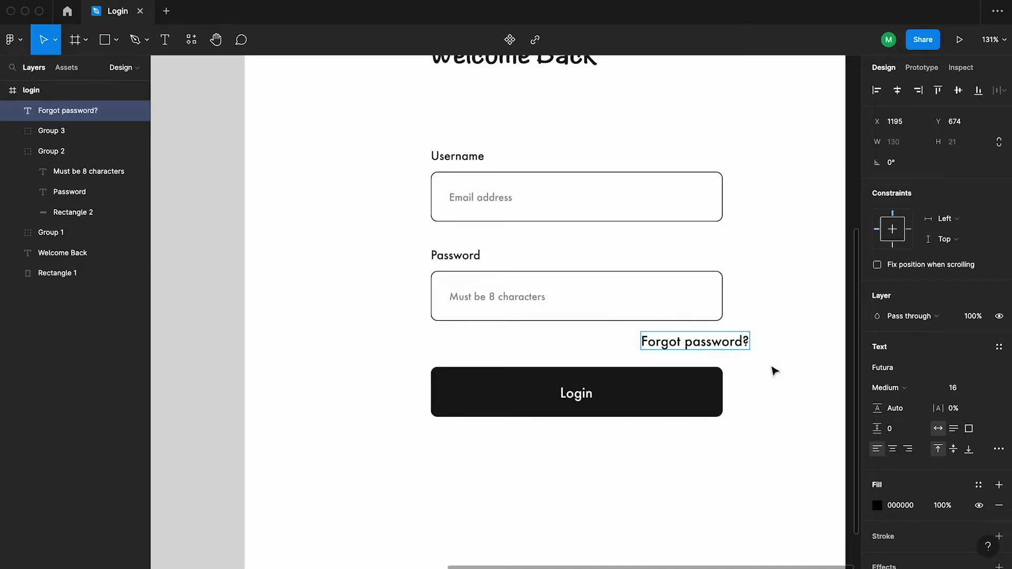
key(Escape)
- Set the Forgot password? text to font size 12 and recolour it to a red D25A5A fill
click(955, 389)
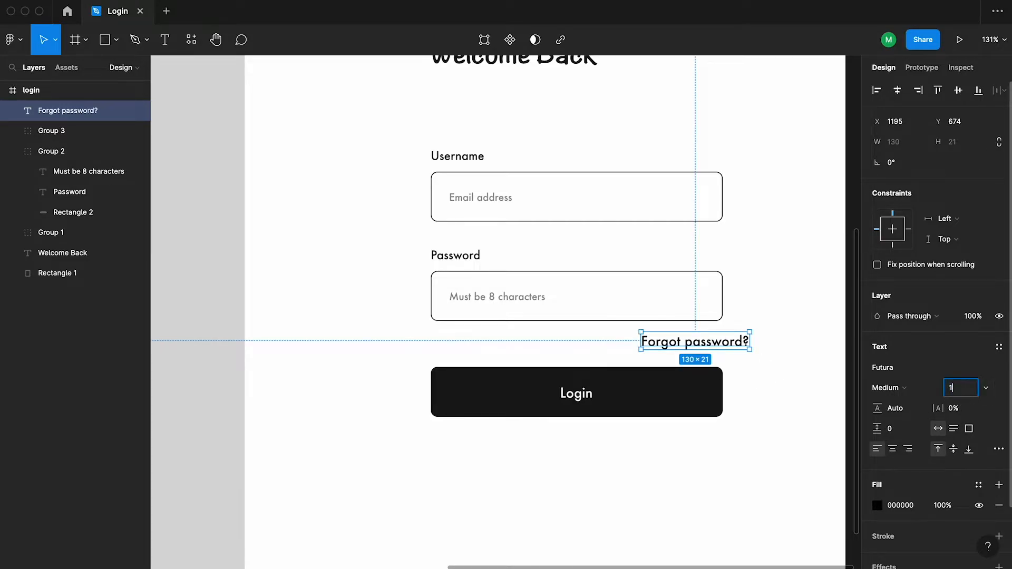
text(12)
key(Return)
click(878, 506)
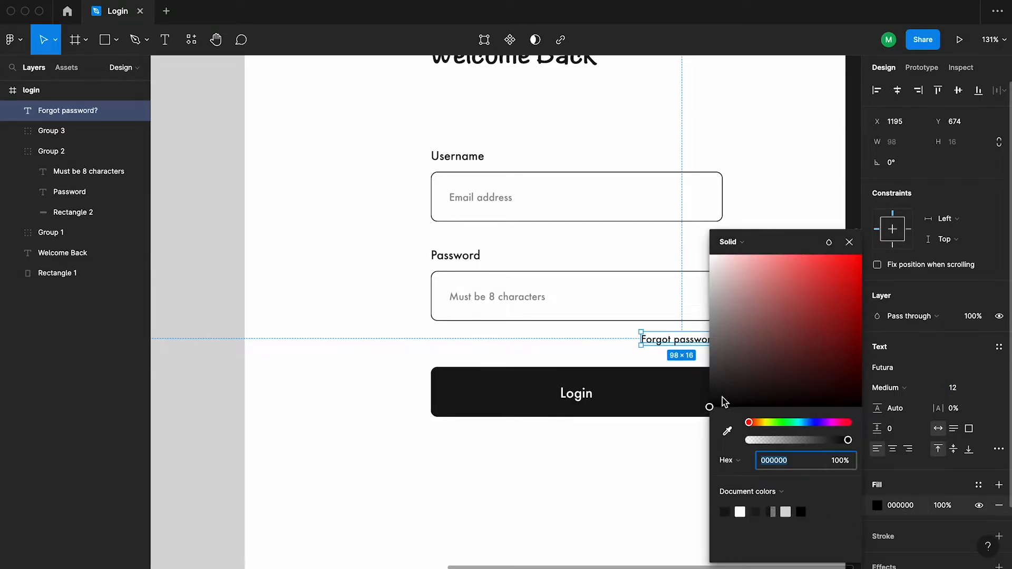
drag(725, 402, 798, 290)
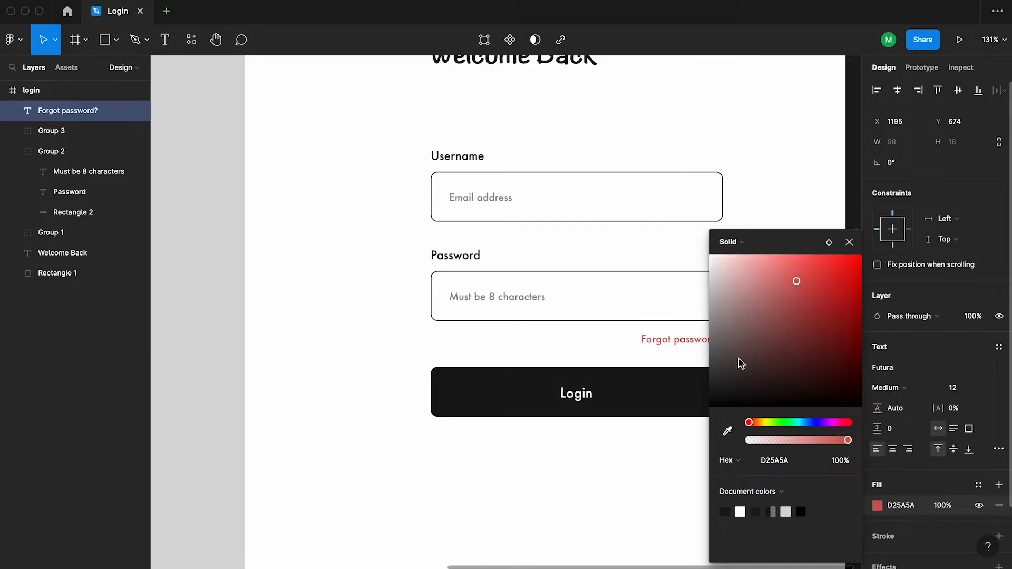
click(683, 359)
- Align the Forgot password? text to the right edge of the Password field rectangle
click(690, 340)
scroll(691, 339, up, 4)
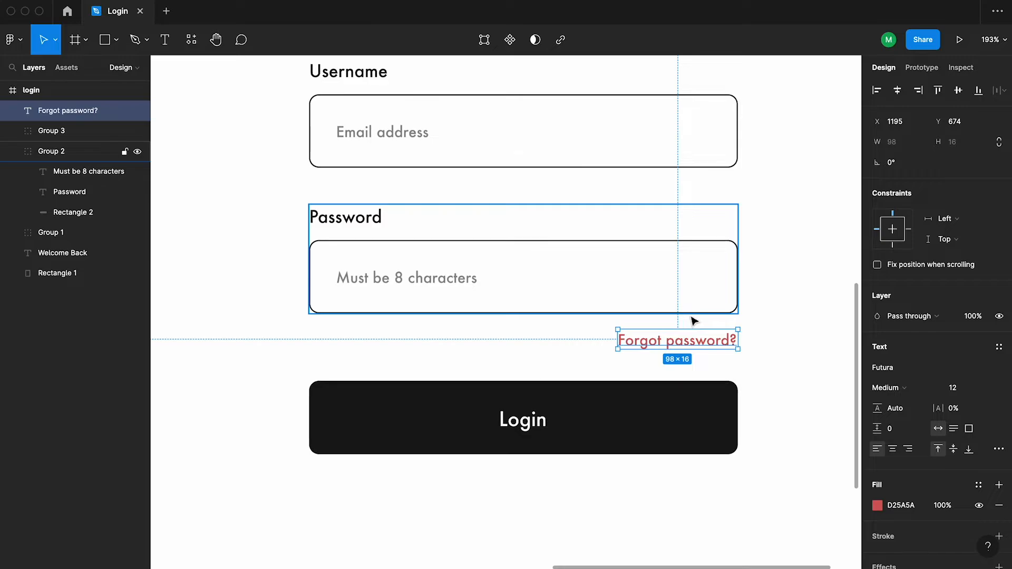
key(shift+Left)
shift+super+click(694, 315)
click(918, 90)
click(806, 317)
- Nudge the Forgot password? text up to Y 671, closer to the Password field
click(724, 339)
key(alt)
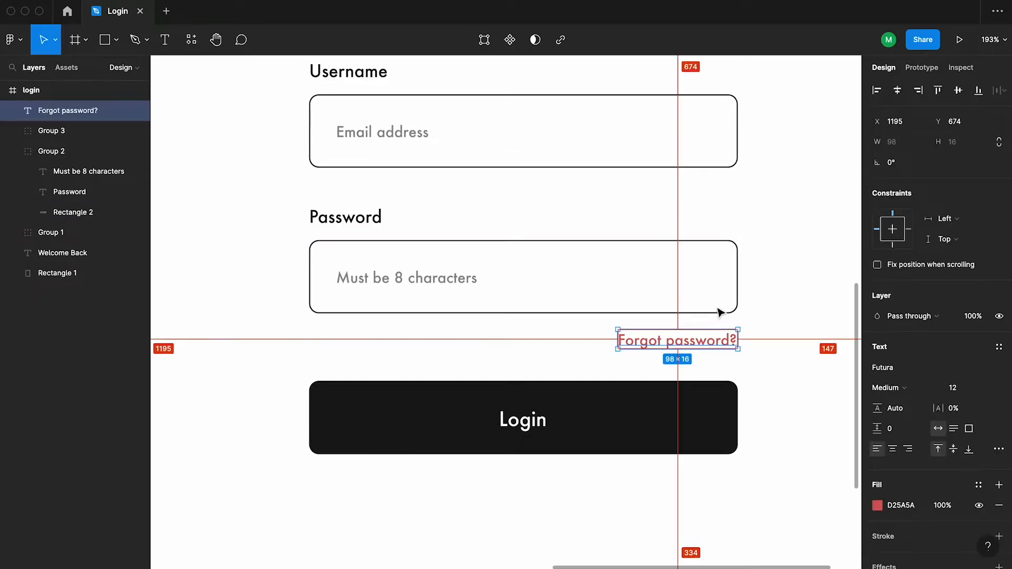
key(Up)
key(Up)
key(alt)
key(Up)
scroll(719, 311, down, 6)
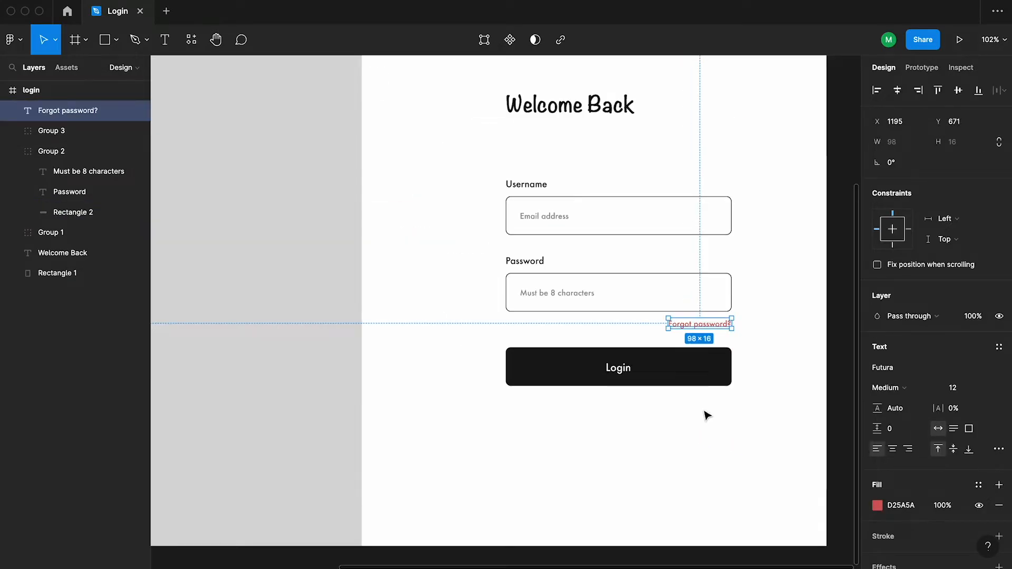
- Ungroup the Password field group and regroup its elements together with the Forgot password? text
click(595, 434)
click(522, 319)
key(shift+super+g)
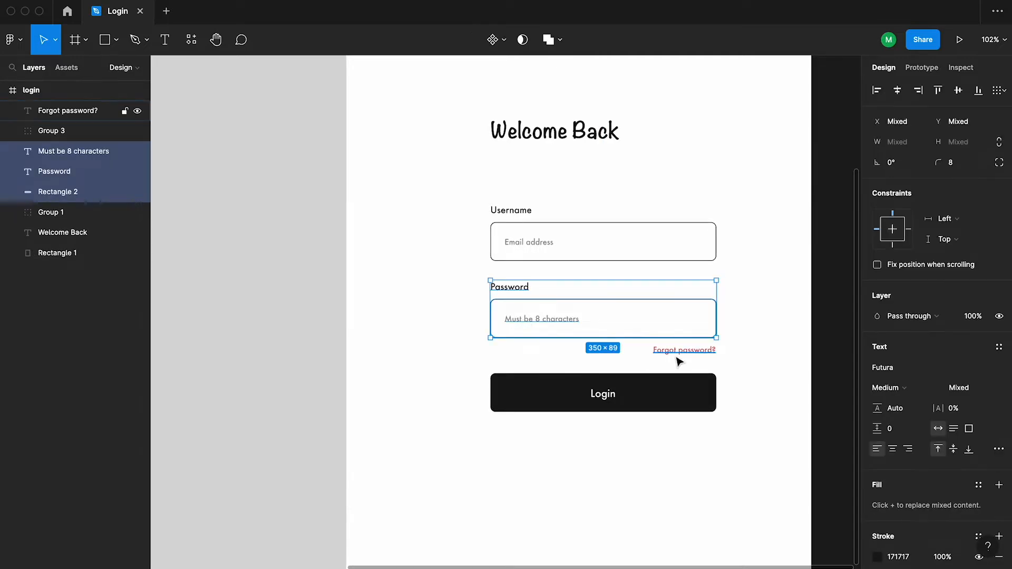
shift+click(674, 351)
key(super+g)
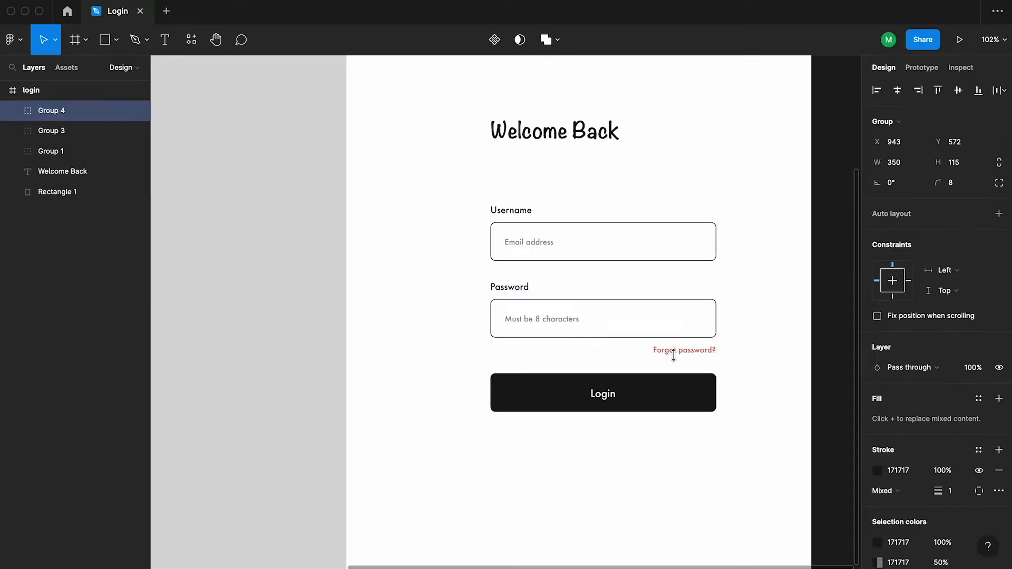
click(753, 337)
- Set the vertical spacing between the Username, Password and Login button groups to 30
click(534, 322)
shift+click(586, 381)
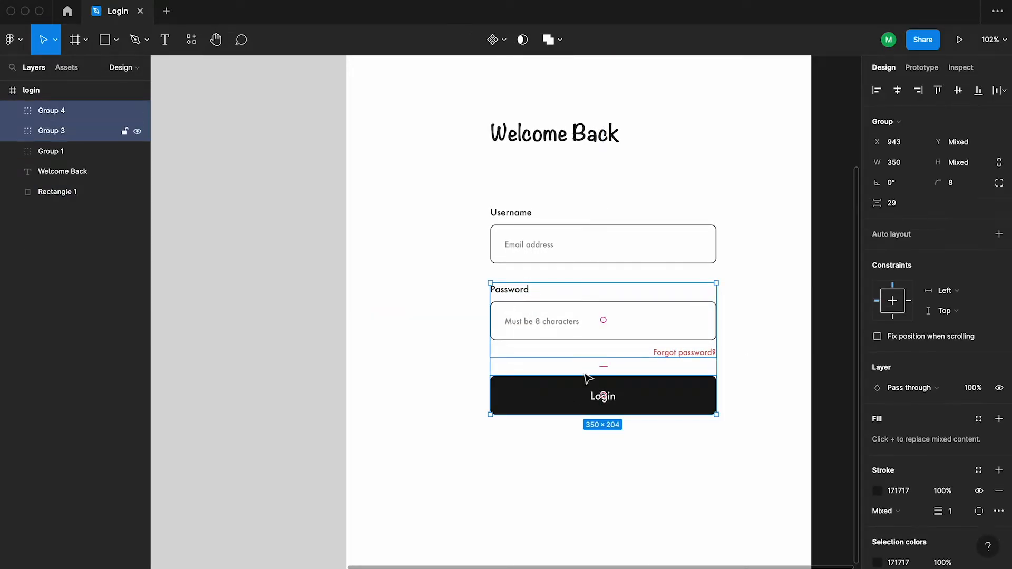
shift+click(601, 248)
text(40)
key(Return)
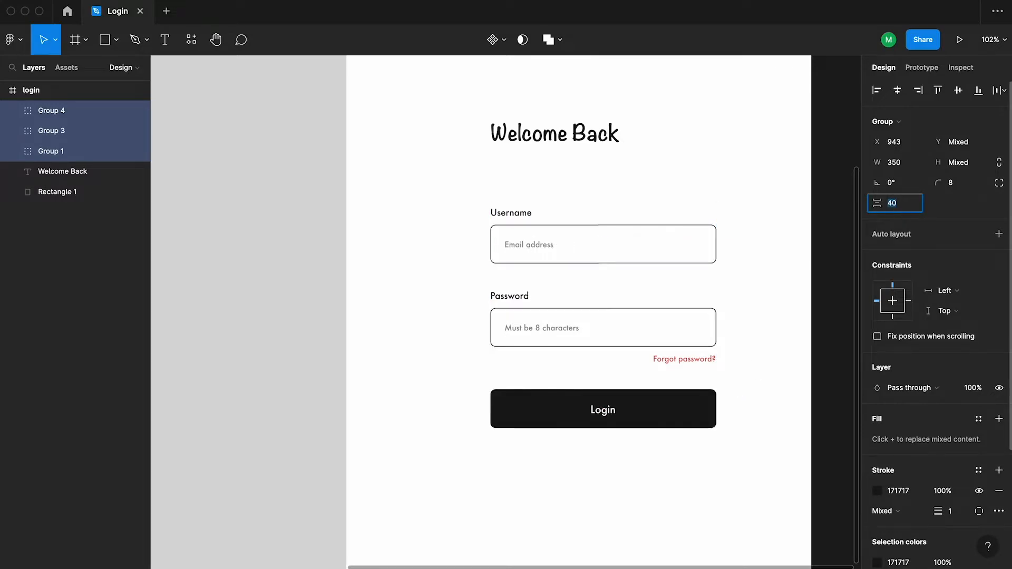
key(shift+Down)
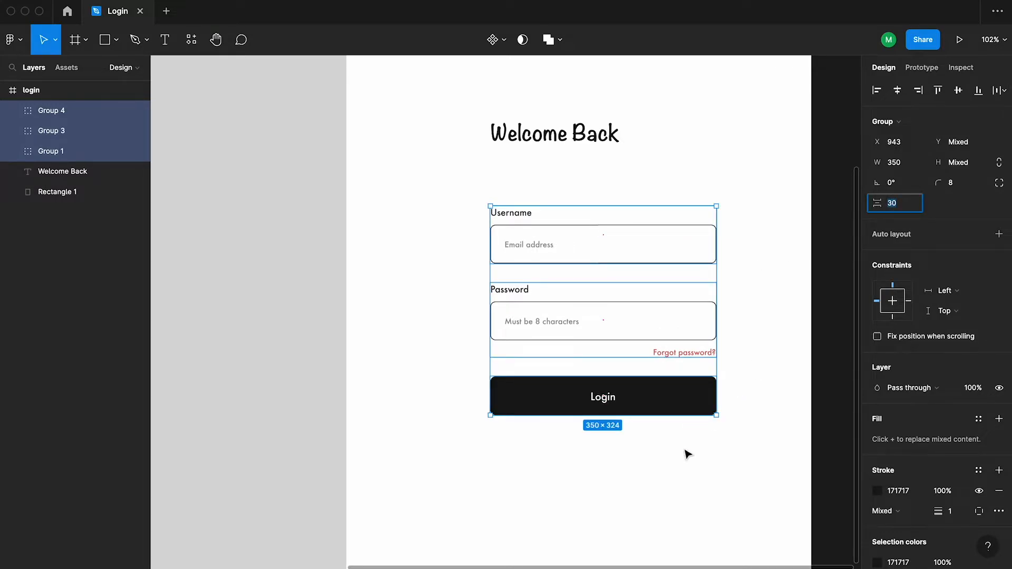
- Move the Welcome Back heading down to Y 361, closer to the Username field
click(593, 139)
key(alt)
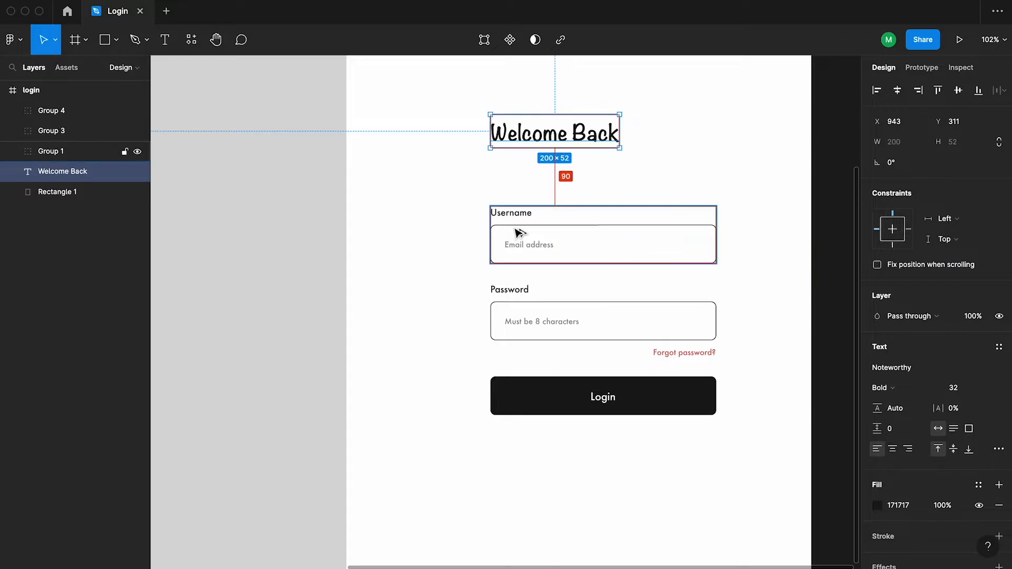
key(shift+Down)
key(shift+Down)
key(shift+Down)
key(shift+Down)
key(shift+Down)
key(shift+Down)
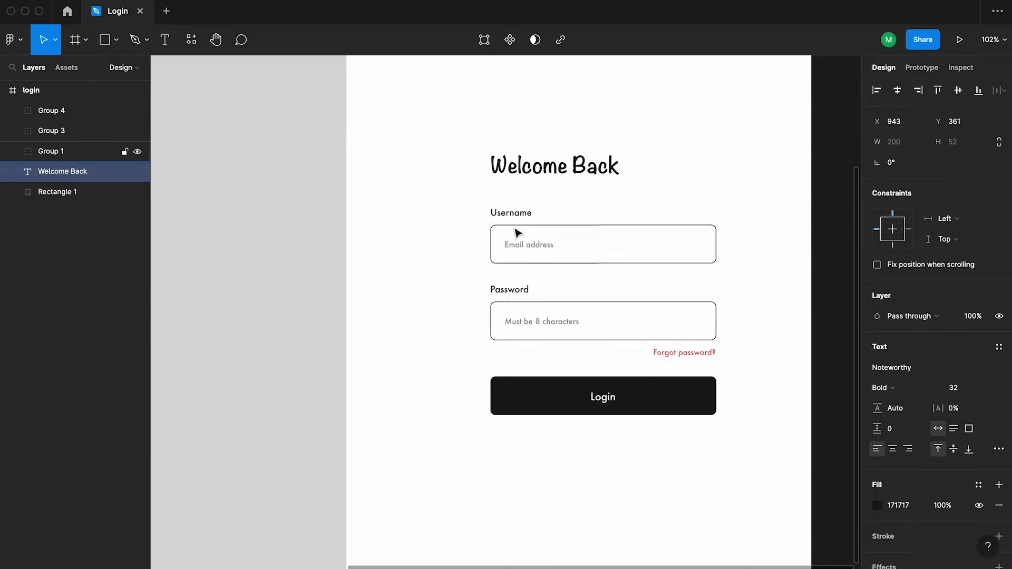
click(441, 262)
- Move the Login button group up to Y 707, closer to the Forgot password? text
scroll(441, 262, down, 3)
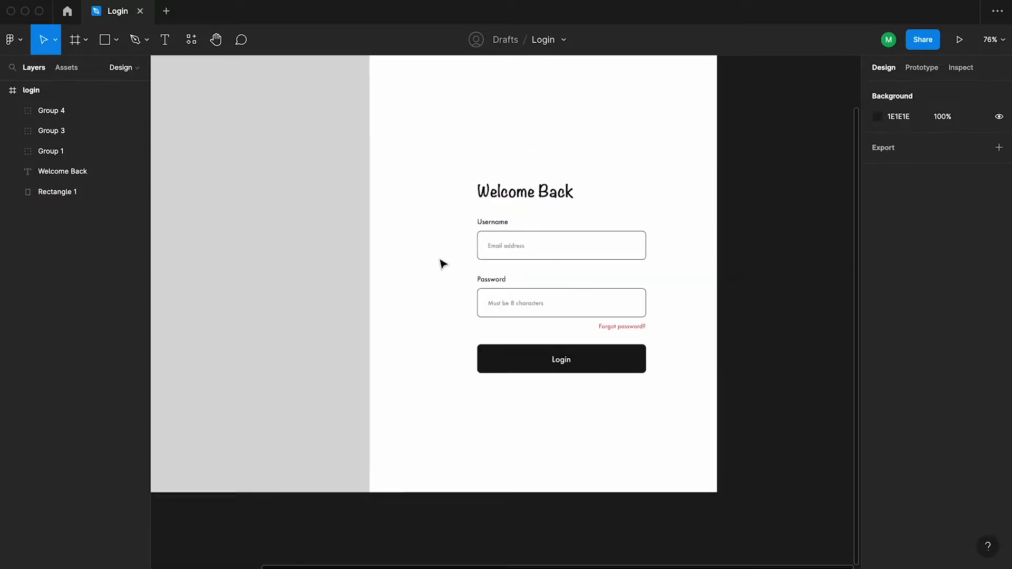
click(555, 366)
key(alt)
key(shift+Up)
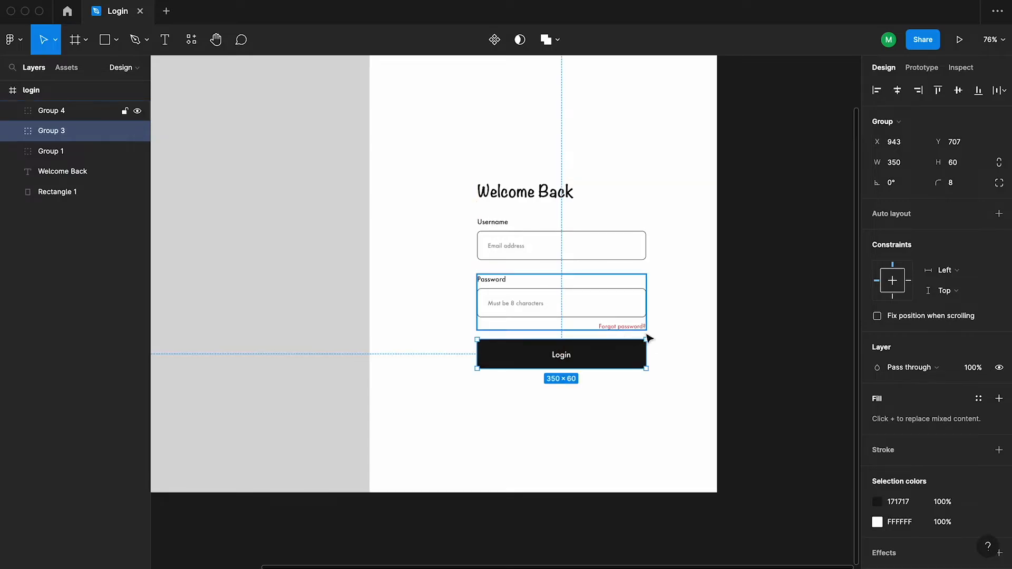
- Group the Welcome Back heading, both field groups and the Login button, and centre the group vertically in the frame
click(676, 262)
drag(677, 176, 524, 387)
key(ctrl+g)
scroll(549, 339, up, 2)
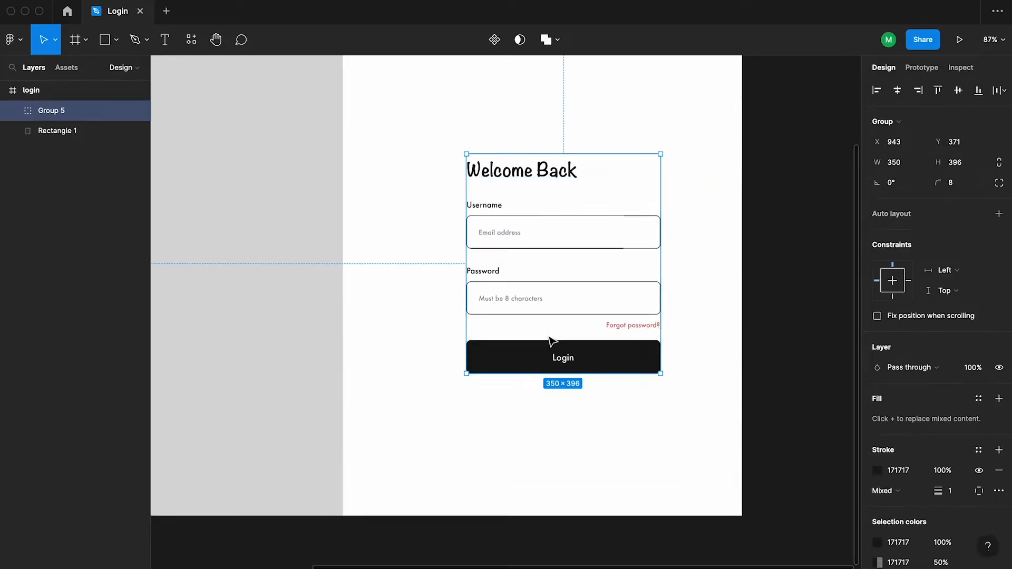
click(714, 252)
scroll(718, 251, down, 3)
scroll(718, 251, up, 1)
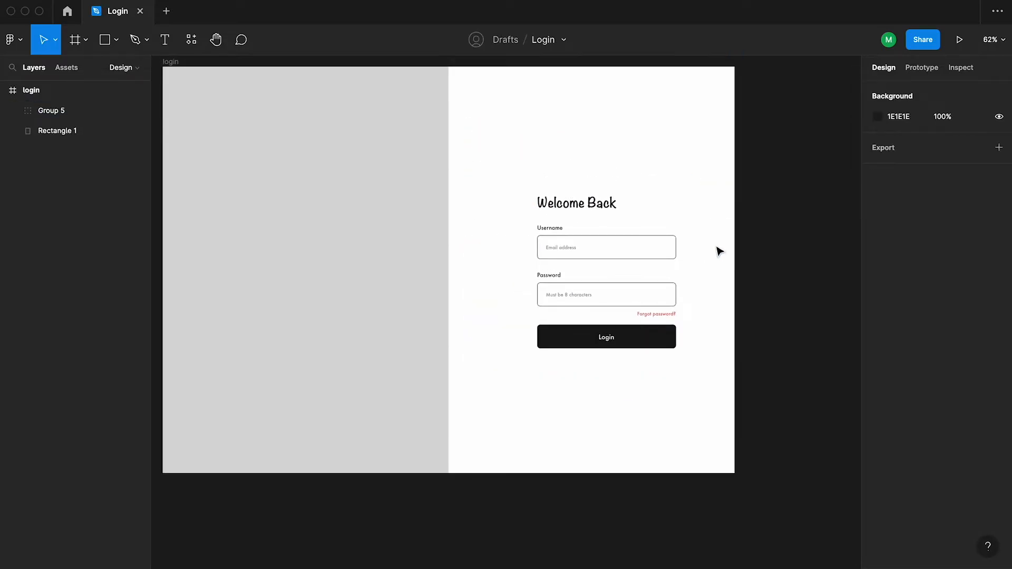
- Move the login form group left to X 905 so it sits centred in the white half of the frame
click(602, 337)
click(294, 378)
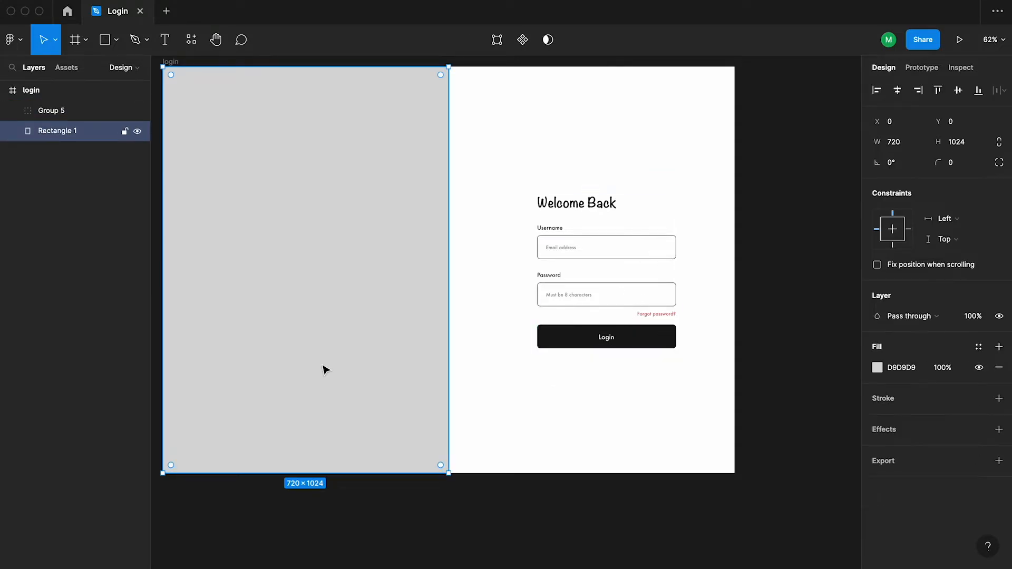
click(550, 347)
key(alt)
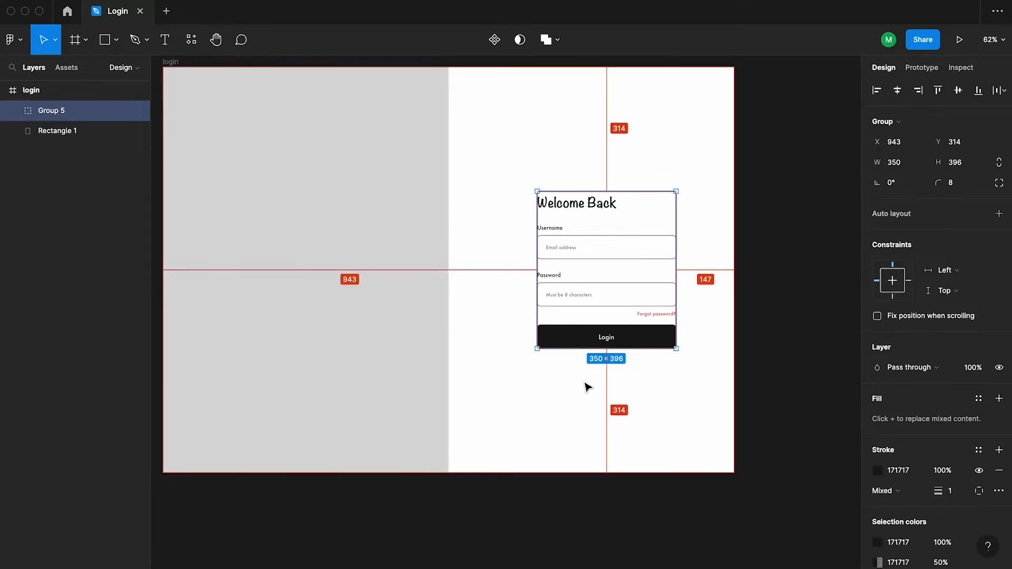
key(shift+Left)
key(shift+Left)
key(shift+Left)
key(Left)
key(Left)
key(Left)
key(Left)
key(Left)
key(Left)
key(Left)
key(Left)
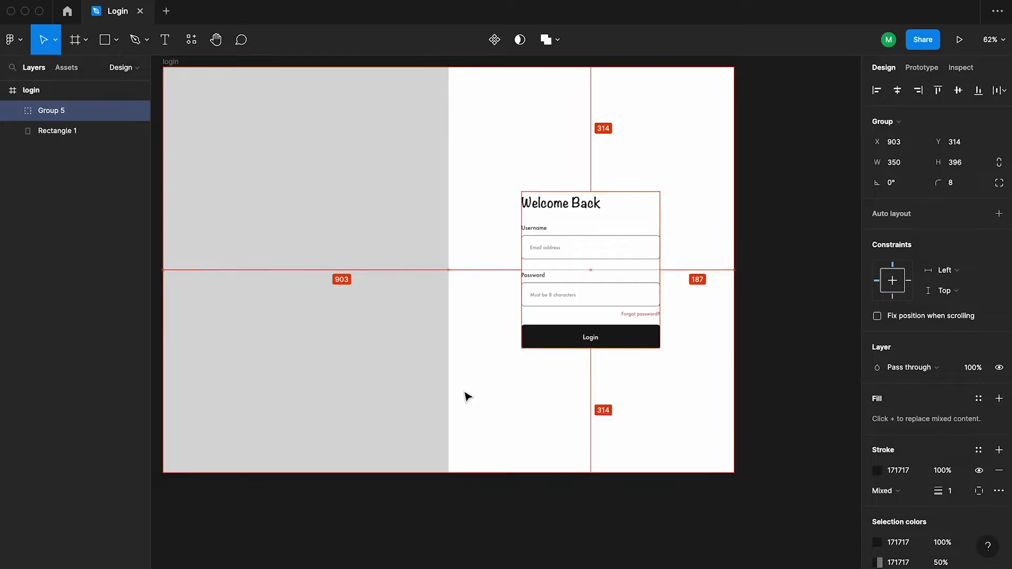
key(alt)
scroll(607, 422, down, 1)
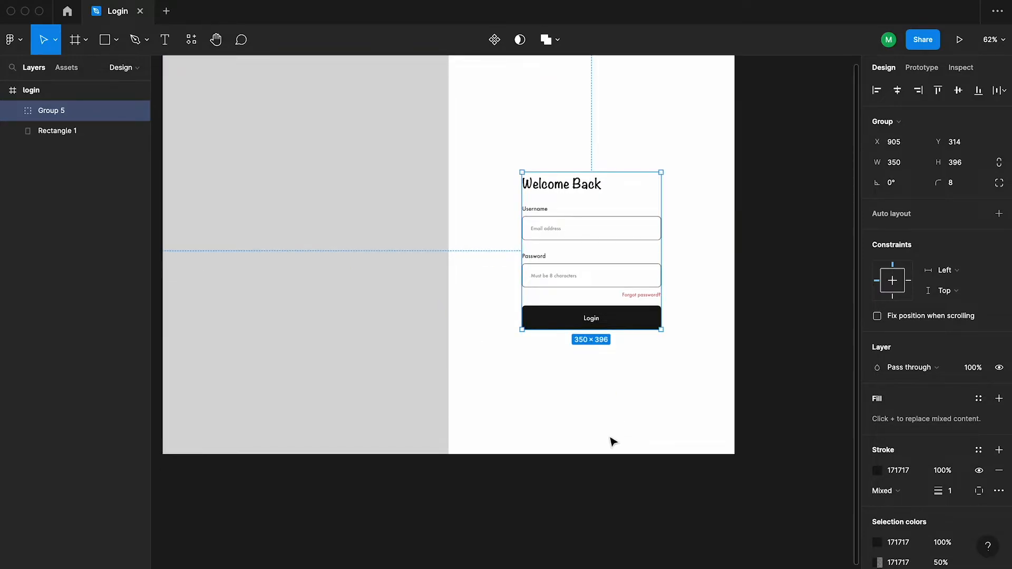
click(612, 440)
- Add the text "Don't have an account? Register" below the Login button, near the bottom edge of the frame
key(space)
drag(626, 362, 619, 385)
scroll(587, 350, up, 2)
scroll(603, 414, up, 3)
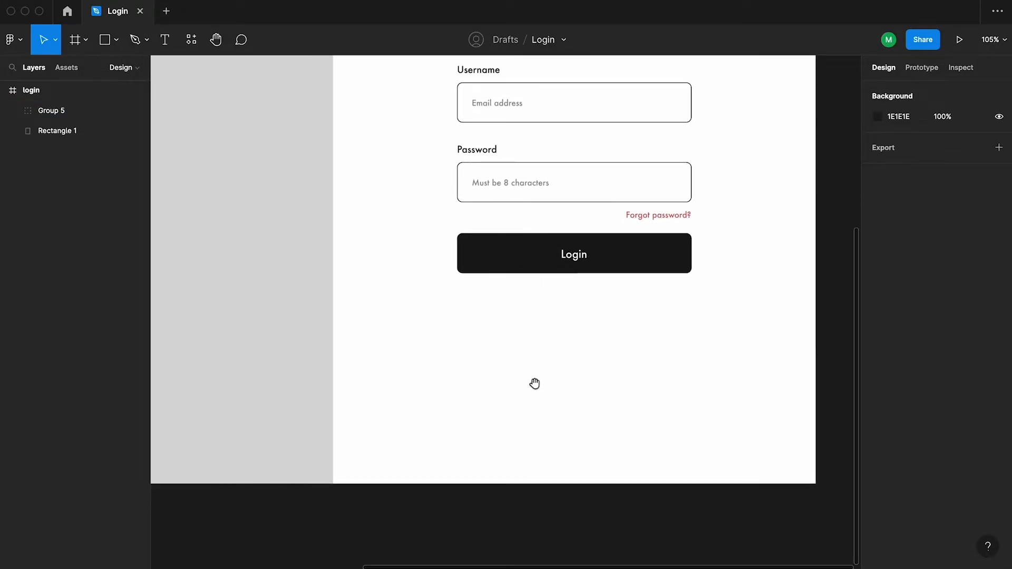
key(t)
click(516, 464)
text(Dont)
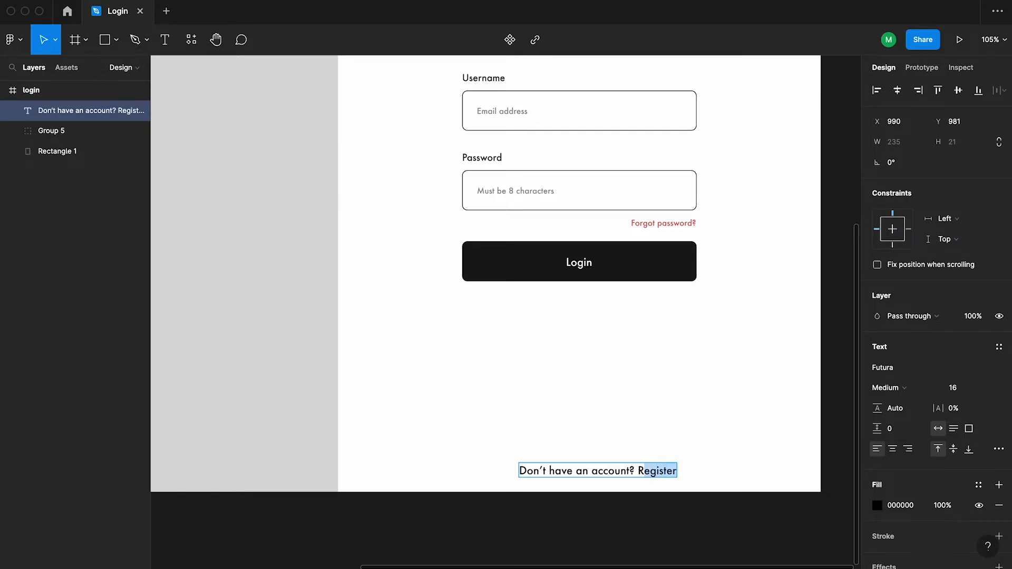
- Colour the word Register in the account text with the red document colour D25A5A
click(877, 505)
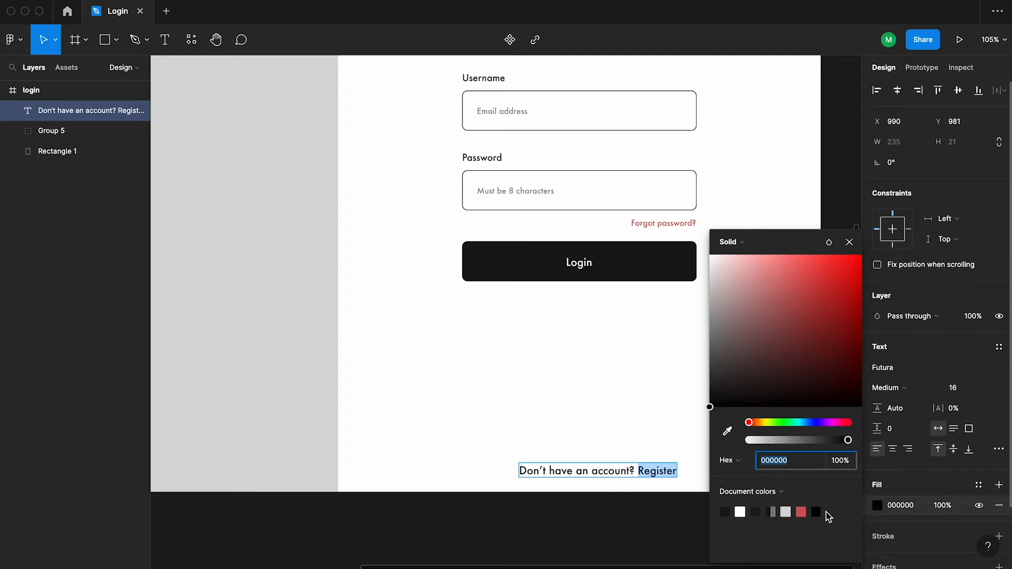
click(801, 512)
click(648, 513)
click(654, 471)
- Change the black colour of the remaining account text to 171717
scroll(897, 475, down, 3)
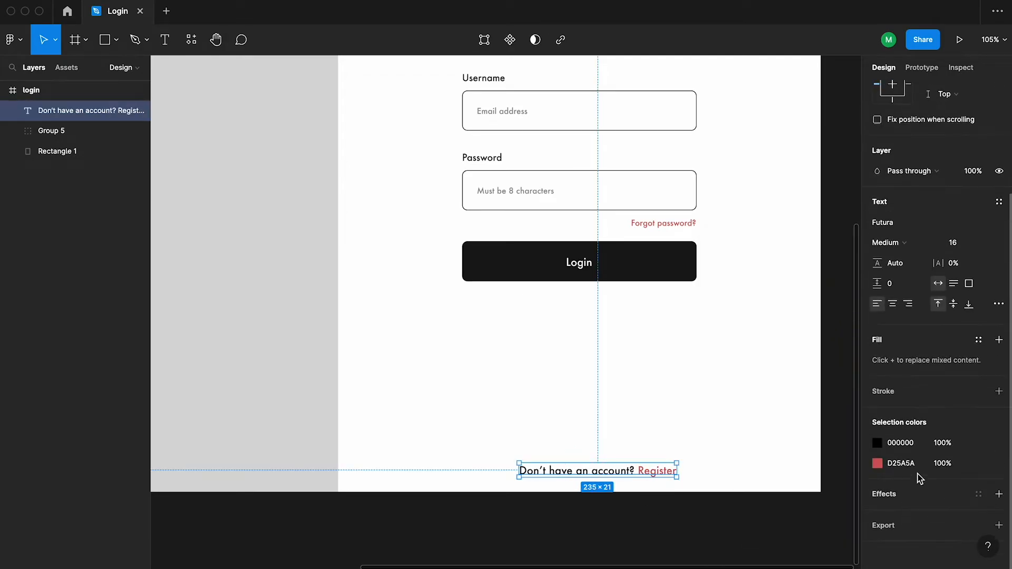
click(919, 448)
text(17)
key(Return)
click(722, 503)
- Centre the "Don't have an account? Register" text horizontally with the login form group
click(639, 472)
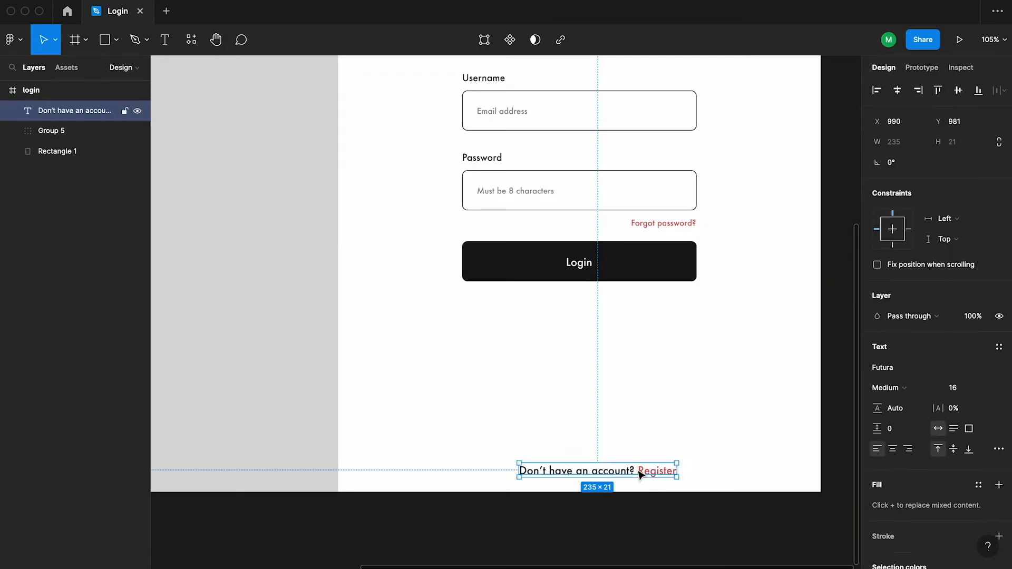
shift+click(617, 283)
click(898, 91)
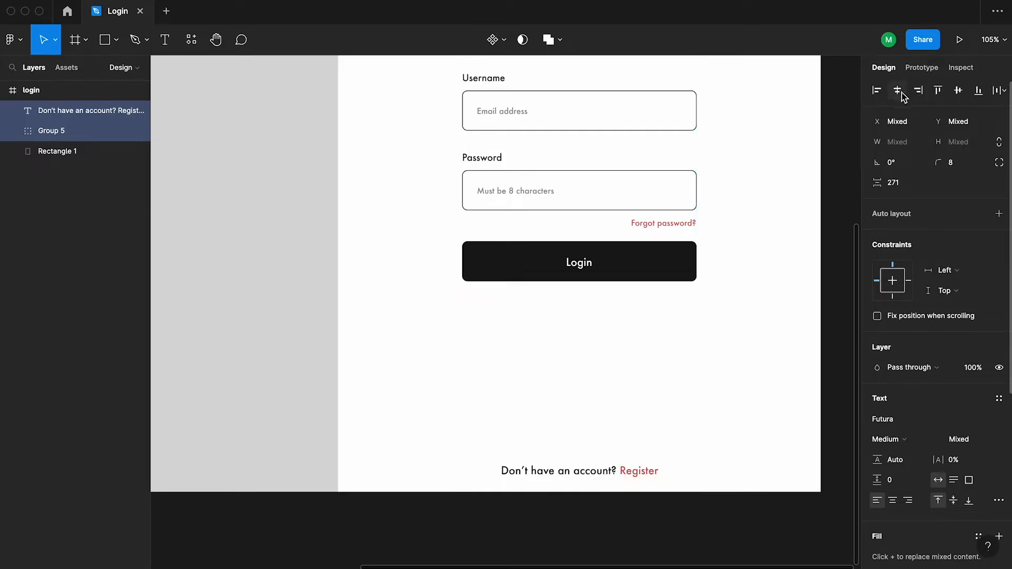
- Position the "Don't have an account? Register" text at Y 983, 20 px above the frame's bottom edge
click(680, 515)
key(Up)
key(Up)
key(Up)
key(Up)
key(Up)
key(Up)
key(Up)
key(Up)
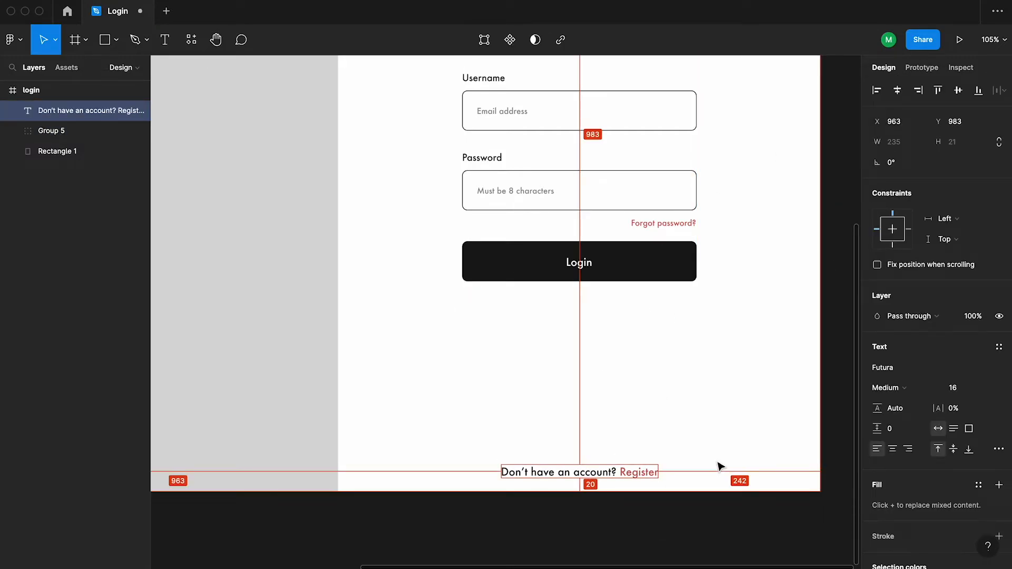
scroll(693, 446, down, 5)
click(698, 499)
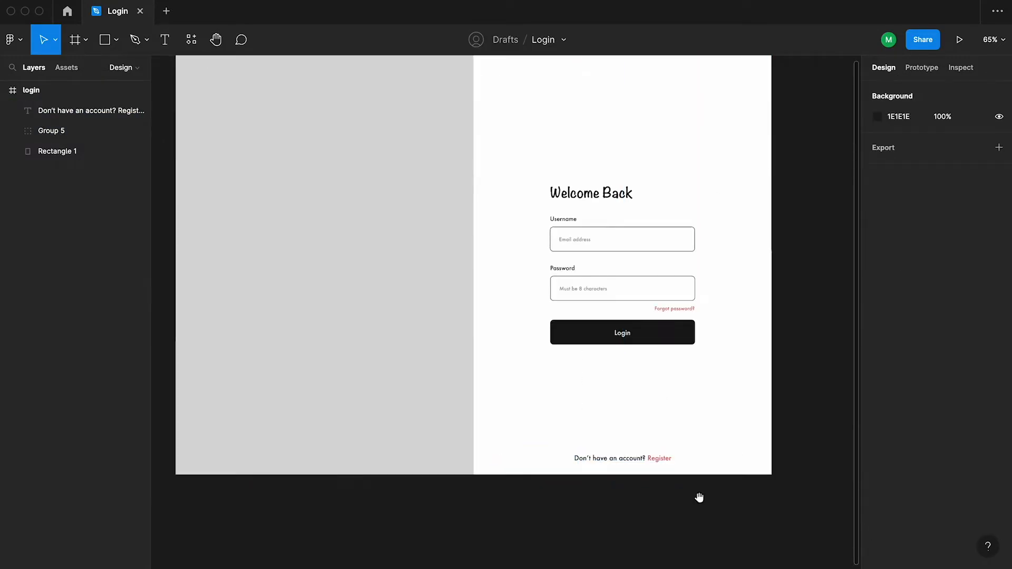
- Open the Pexels plugin for the grey rectangle and search its photos for "idea"
drag(592, 418, 659, 456)
click(369, 330)
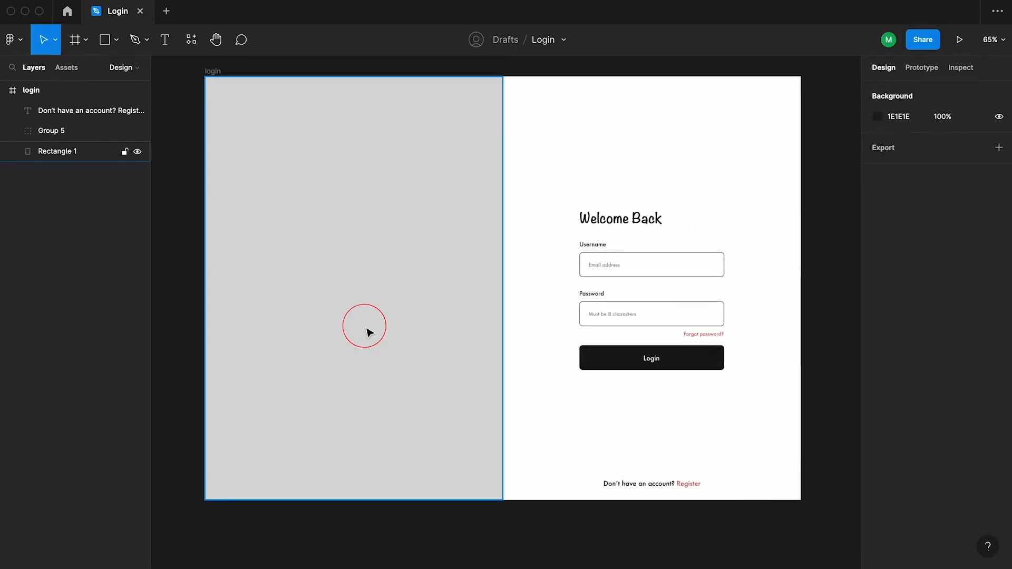
scroll(375, 334, up, 3)
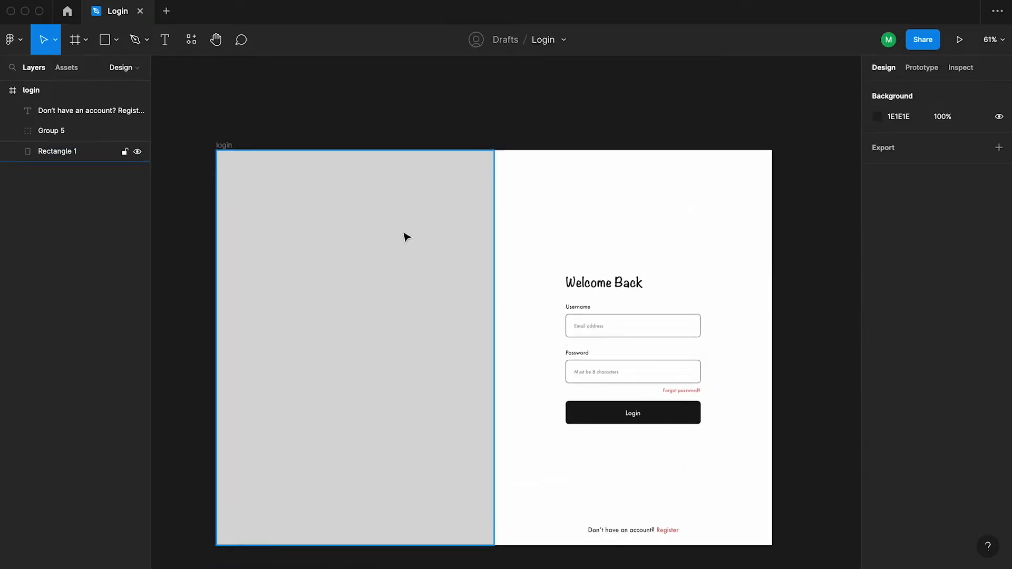
right_click(433, 74)
mouse_move(475, 182)
click(587, 198)
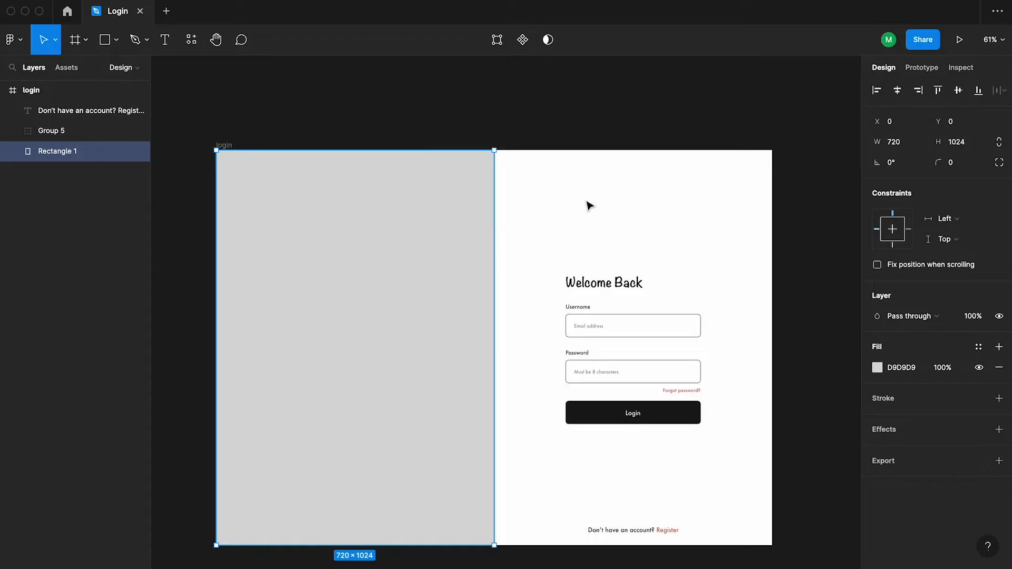
scroll(251, 285, down, 5)
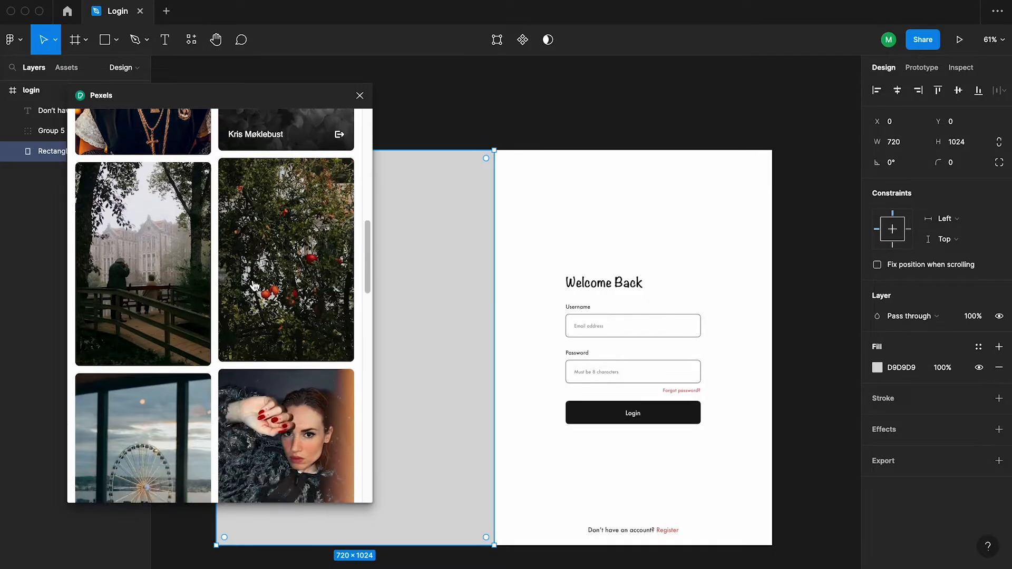
scroll(250, 285, up, 5)
text(ide)
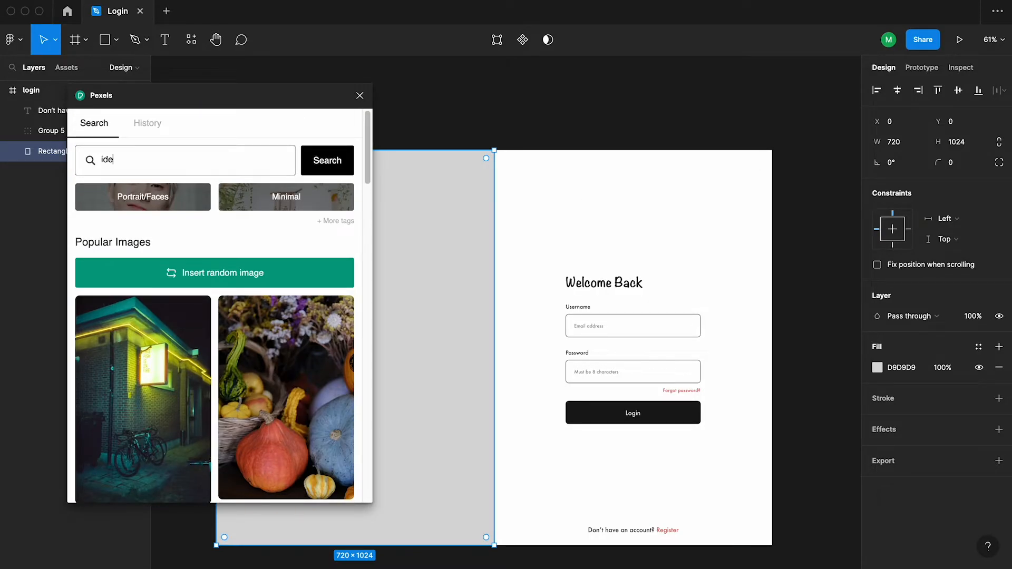
text(a)
key(Return)
- Fill the rectangle with the photo of four people holding a large paper sheet and close the plugin
scroll(272, 349, down, 10)
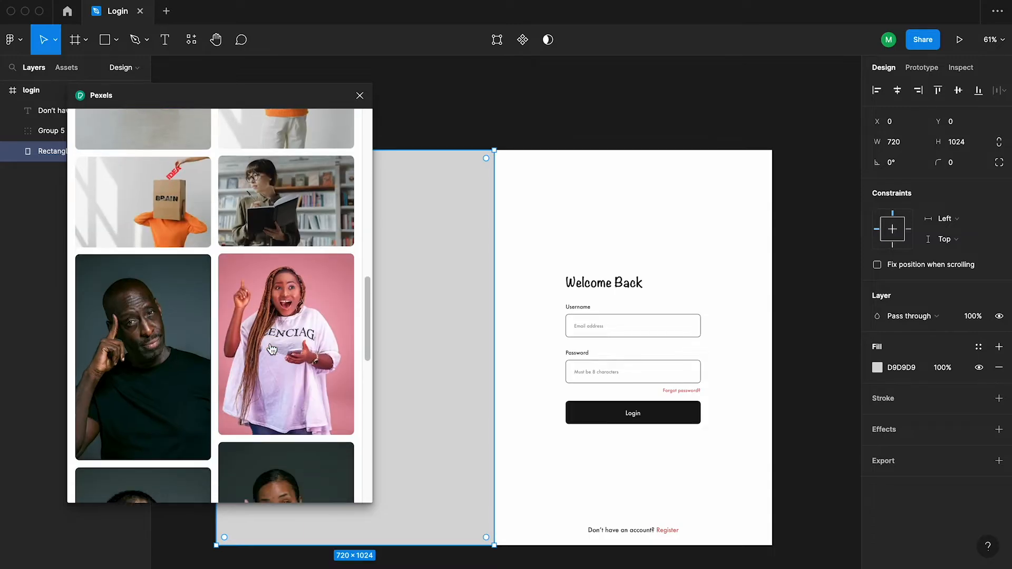
scroll(272, 349, down, 10)
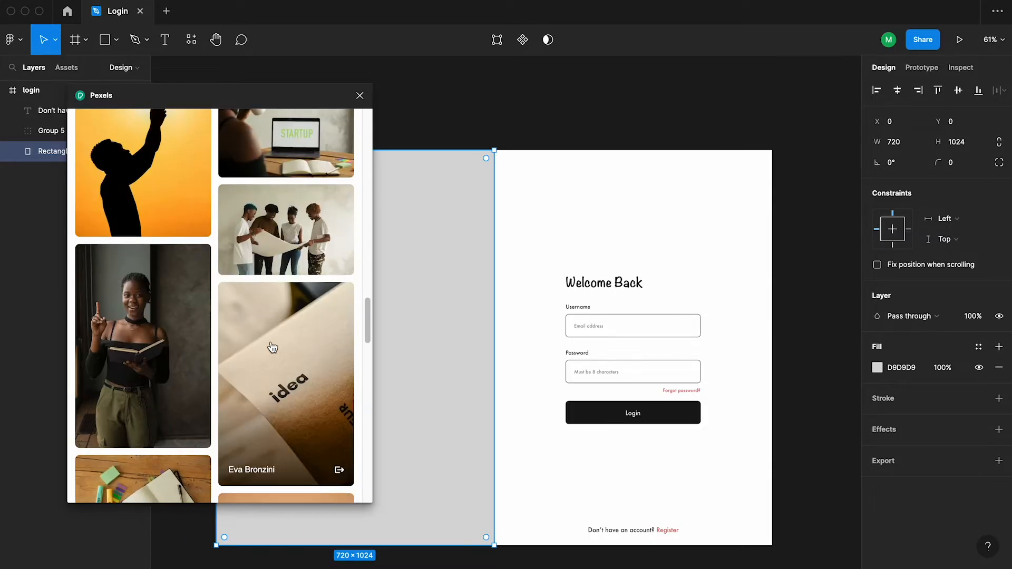
click(286, 230)
click(359, 96)
click(516, 114)
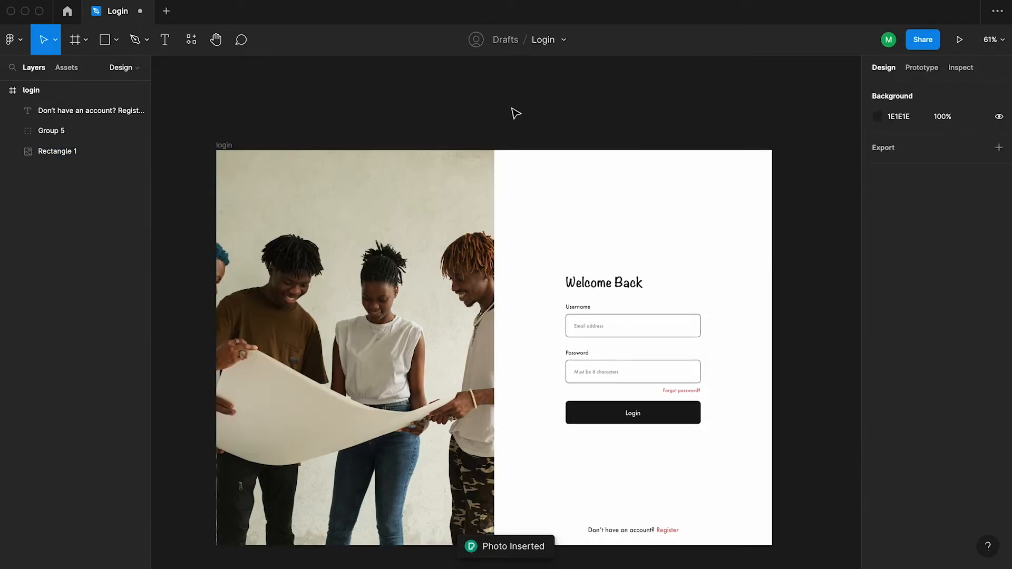
- Duplicate the login frame and place the copy directly below the original
scroll(516, 113, down, 3)
scroll(538, 251, down, 2)
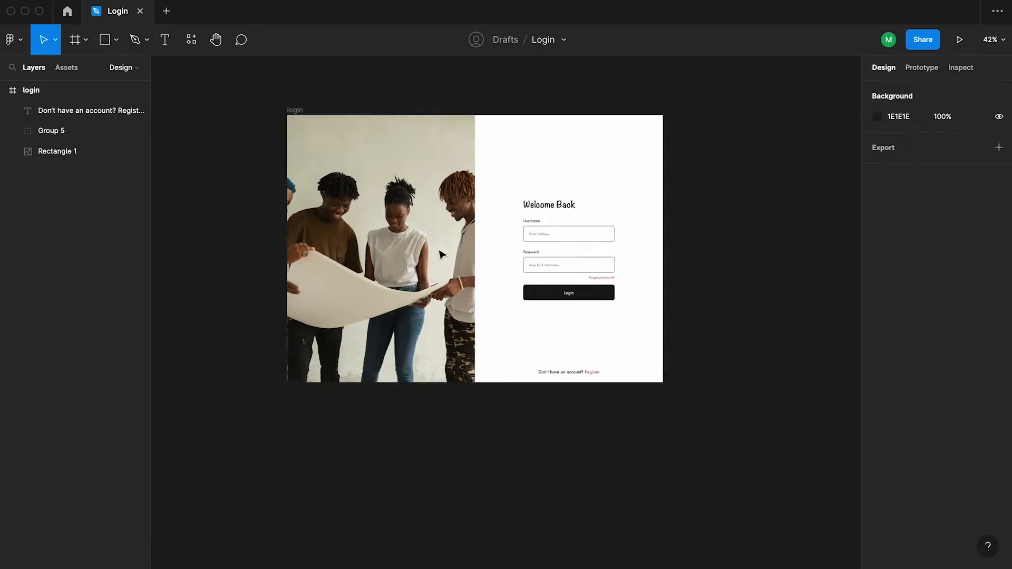
click(312, 109)
key(ctrl+d)
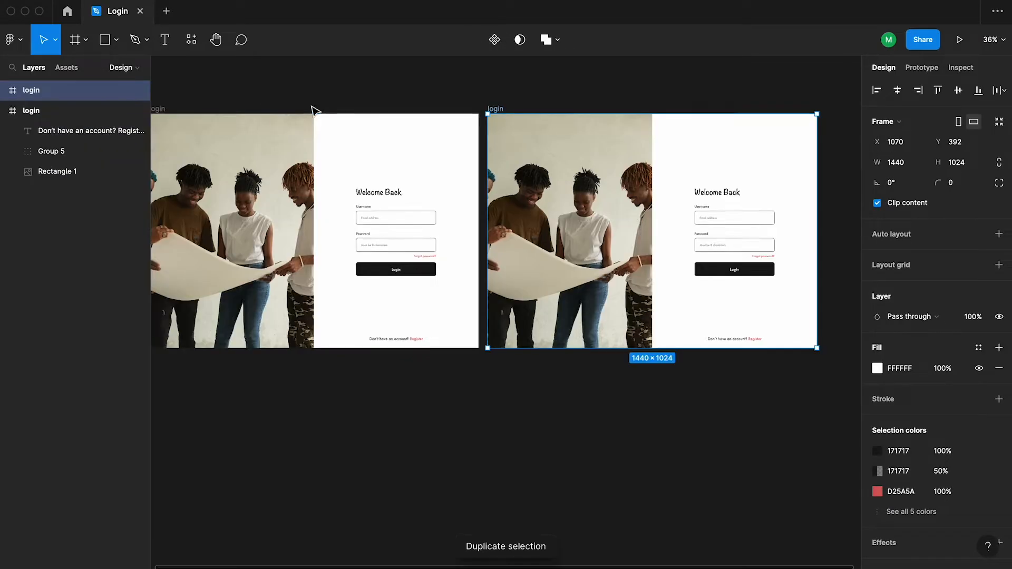
scroll(444, 141, down, 2)
drag(502, 125, 216, 352)
drag(394, 324, 585, 217)
- Rename the duplicated login frame as Register
click(414, 240)
click(412, 248)
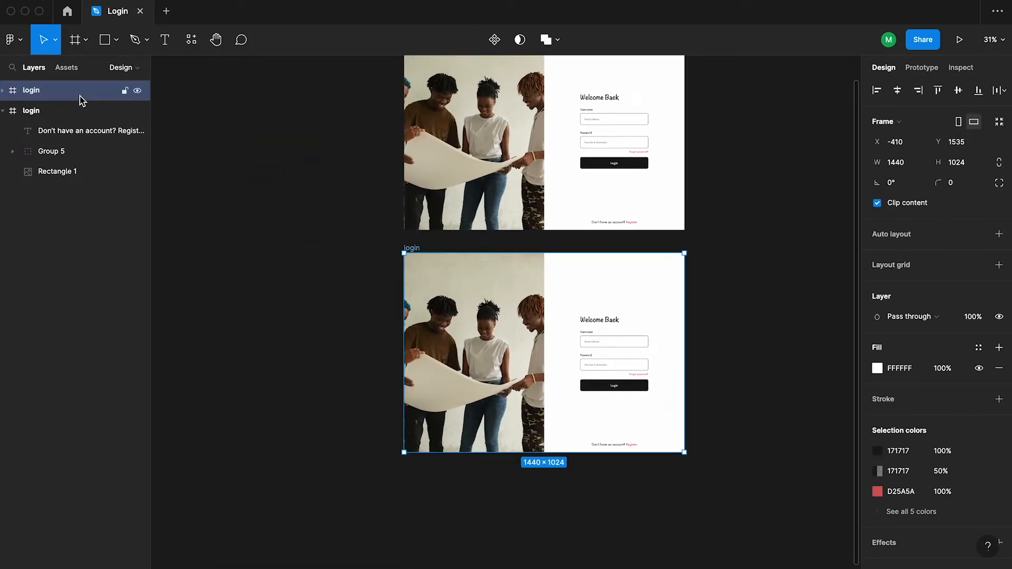
double_click(82, 98)
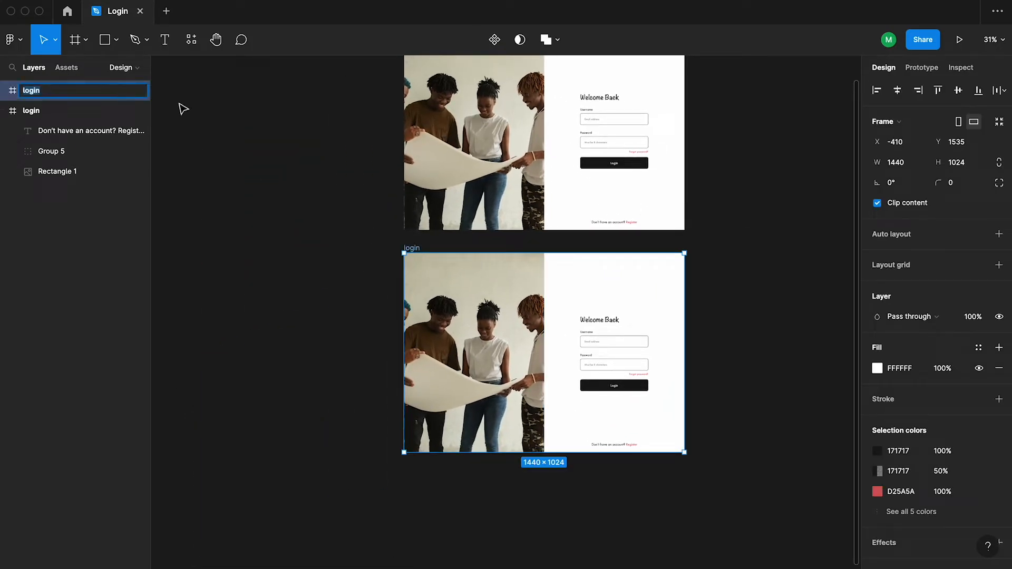
click(213, 146)
- Change the Welcome Back heading in the Register frame to "Join Us"
scroll(581, 327, up, 5)
scroll(559, 309, right, 1)
scroll(551, 302, up, 3)
double_click(576, 296)
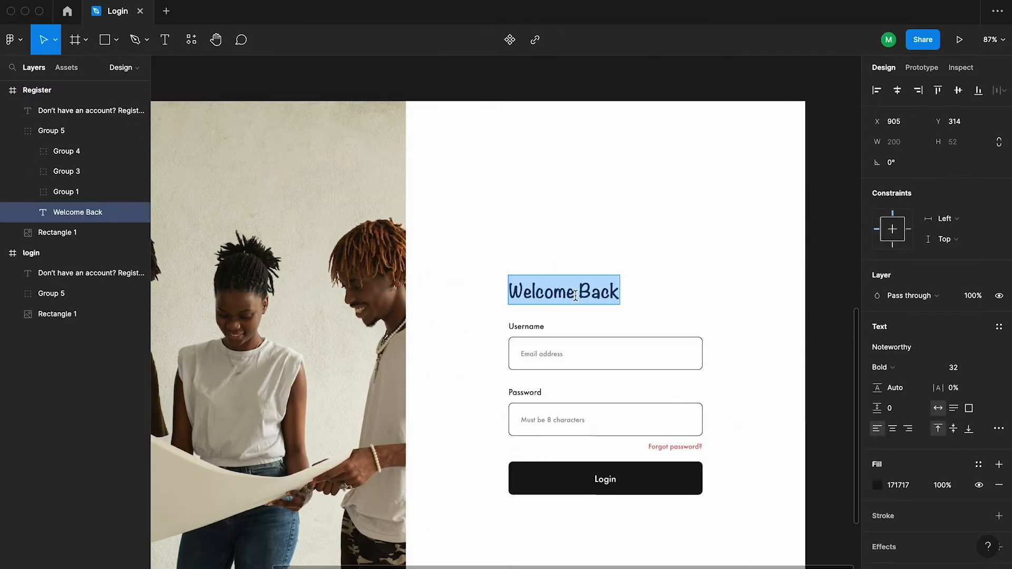
scroll(576, 295, up, 5)
text(Join Us)
key(Escape)
scroll(624, 306, down, 5)
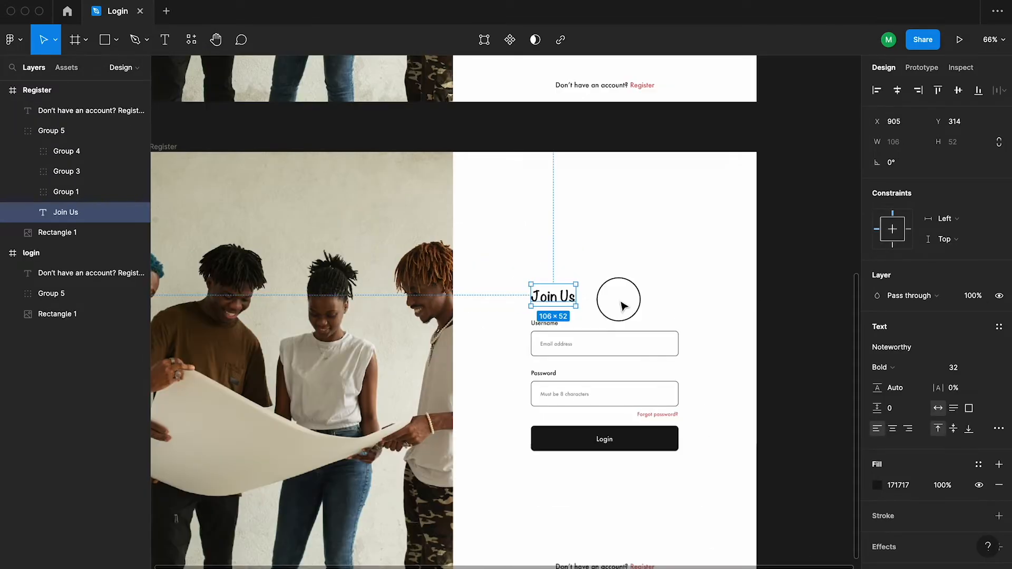
click(795, 324)
- Change the Login button's label in the Register frame to "Create account"
scroll(738, 353, down, 1)
double_click(608, 413)
scroll(608, 412, up, 5)
double_click(609, 405)
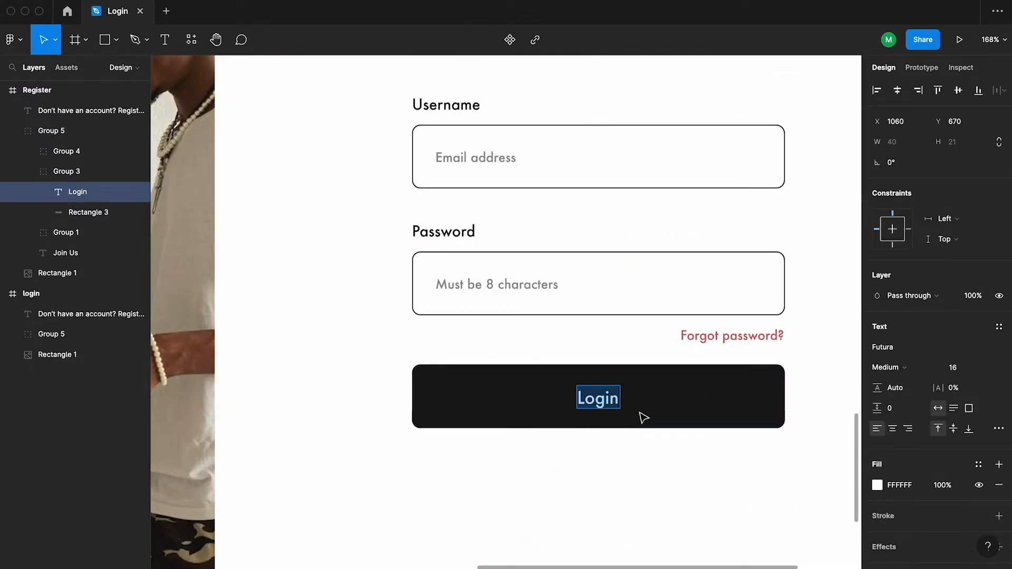
text(Re)
key(BackSpace)
key(BackSpace)
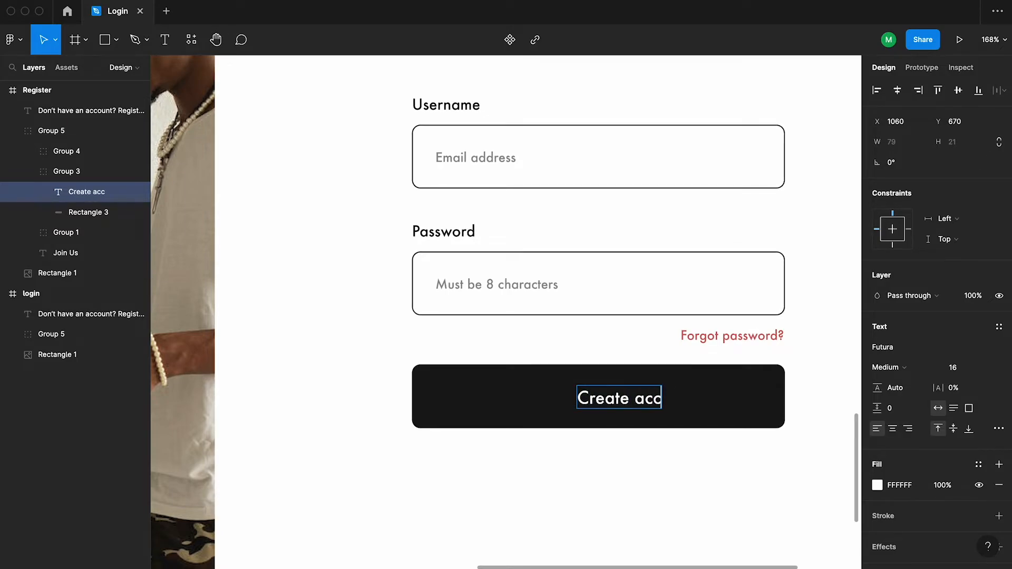
click(623, 492)
- Centre the Create account label horizontally on its button rectangle
shift+click(695, 415)
click(898, 91)
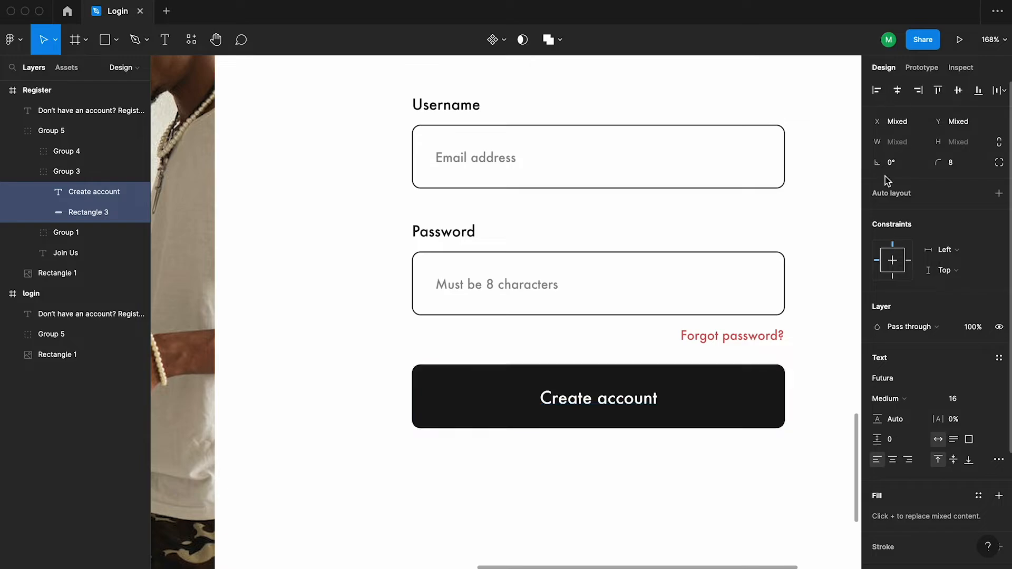
click(690, 466)
- Move the Create account button group down to Y 771 and delete the Forgot password? text above it
scroll(477, 369, down, 3)
double_click(565, 389)
drag(569, 388, 587, 466)
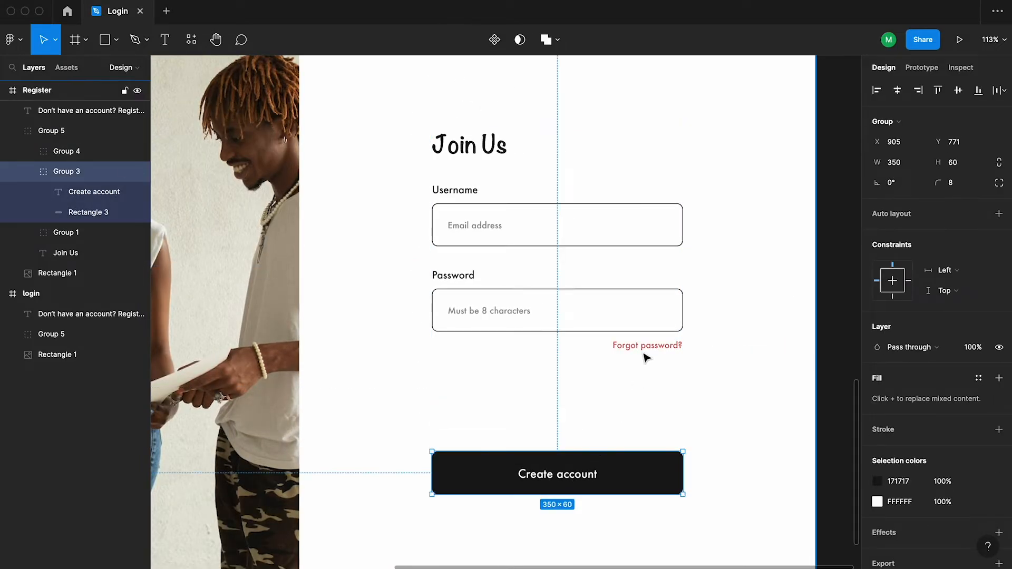
double_click(645, 354)
key(BackSpace)
- Duplicate the Password field group and place the copy below the original at Y 634
double_click(505, 318)
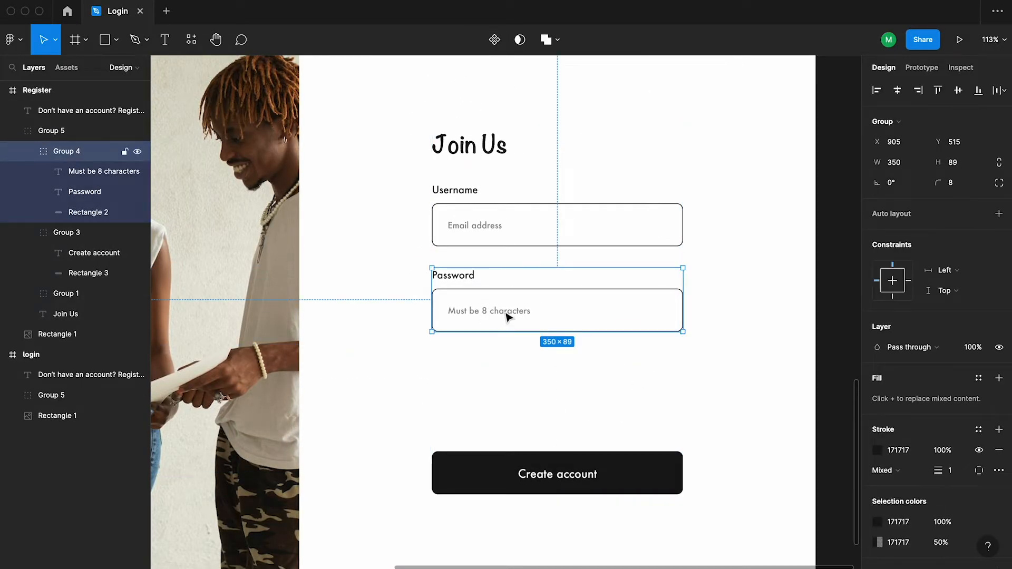
key(ctrl+d)
drag(508, 317, 481, 391)
click(742, 341)
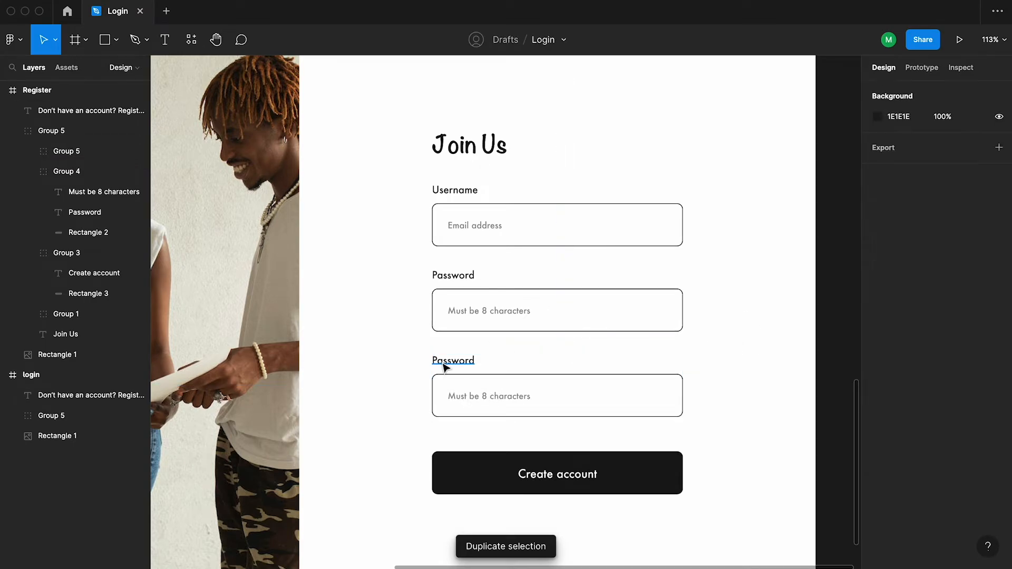
- Swap the Username and first Password field groups so that Password comes directly under the Join Us heading
click(446, 367)
scroll(445, 367, up, 3)
scroll(485, 314, up, 3)
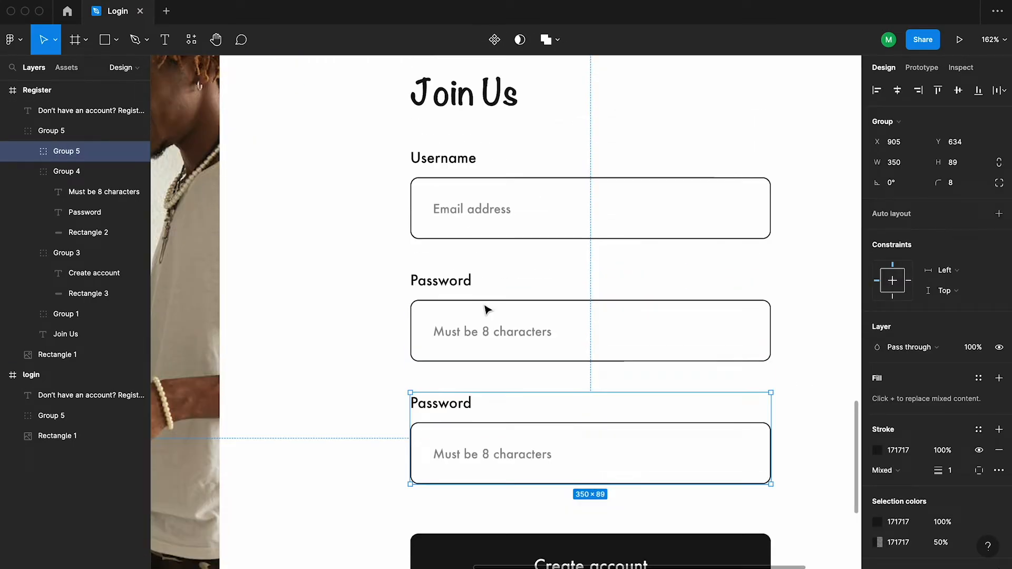
click(470, 330)
shift+click(464, 210)
drag(592, 321, 595, 206)
- Relabel the first field "Full name" and change its placeholder to "Enter your full name"
double_click(446, 158)
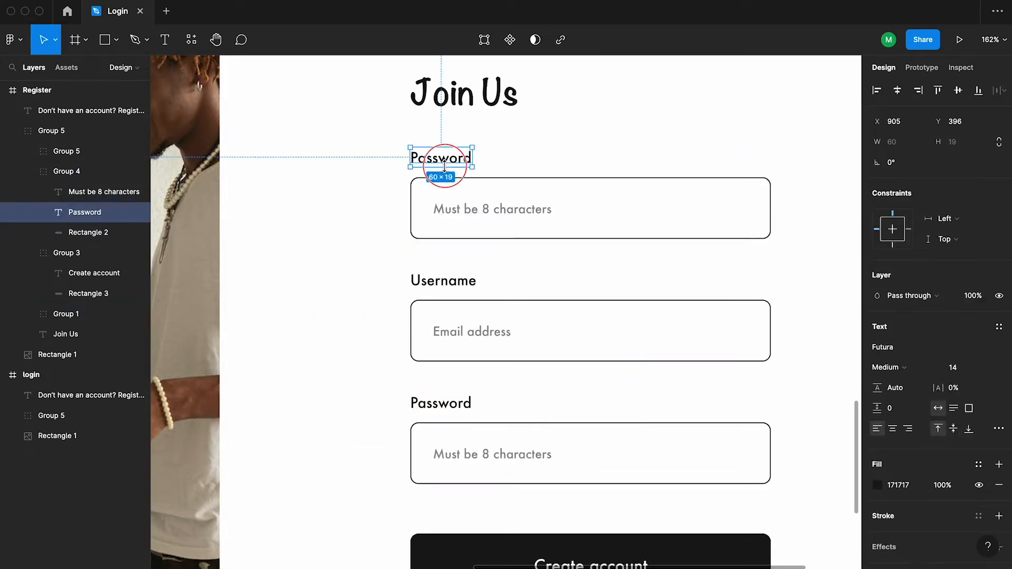
double_click(445, 158)
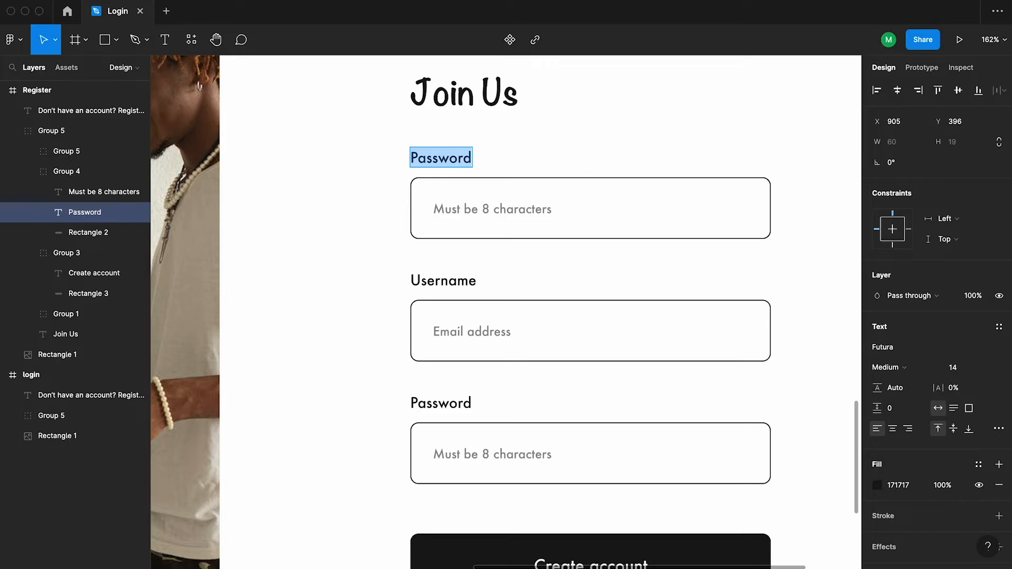
double_click(522, 207)
text(Enter your full name)
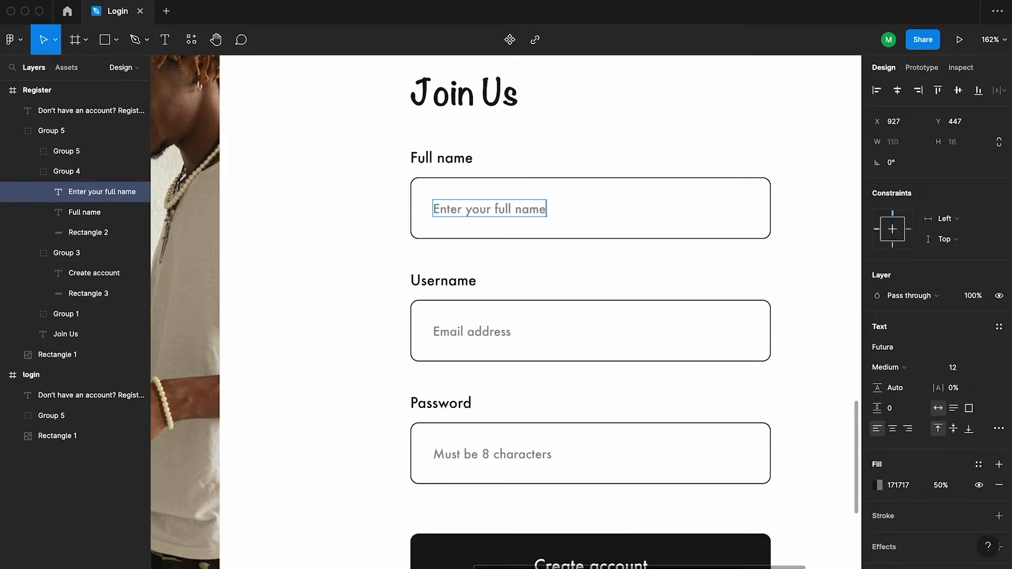
- Change the label of the lowest field, above the Create account button, to "Create Password"
scroll(498, 258, down, 1)
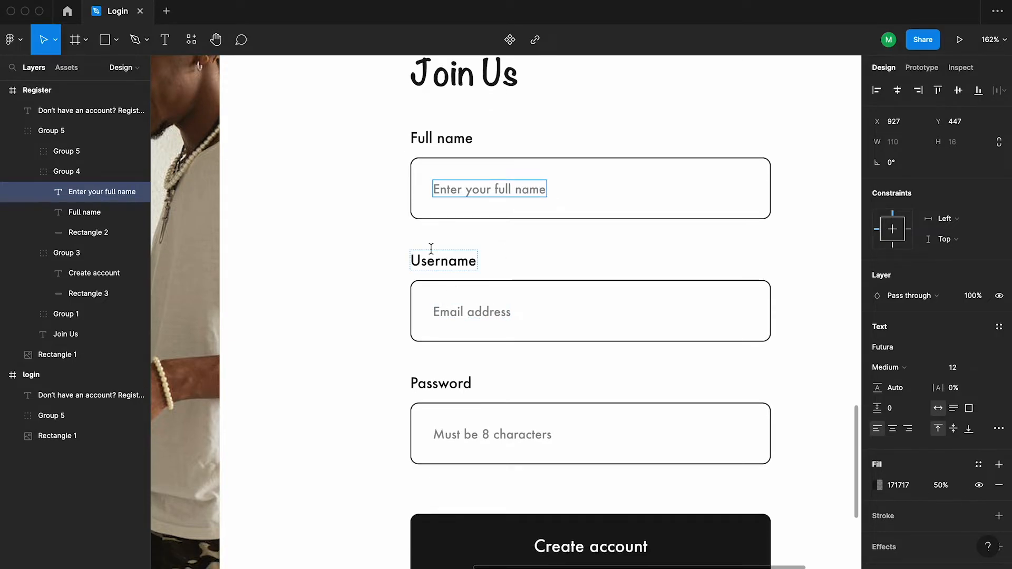
double_click(447, 264)
scroll(464, 317, down, 3)
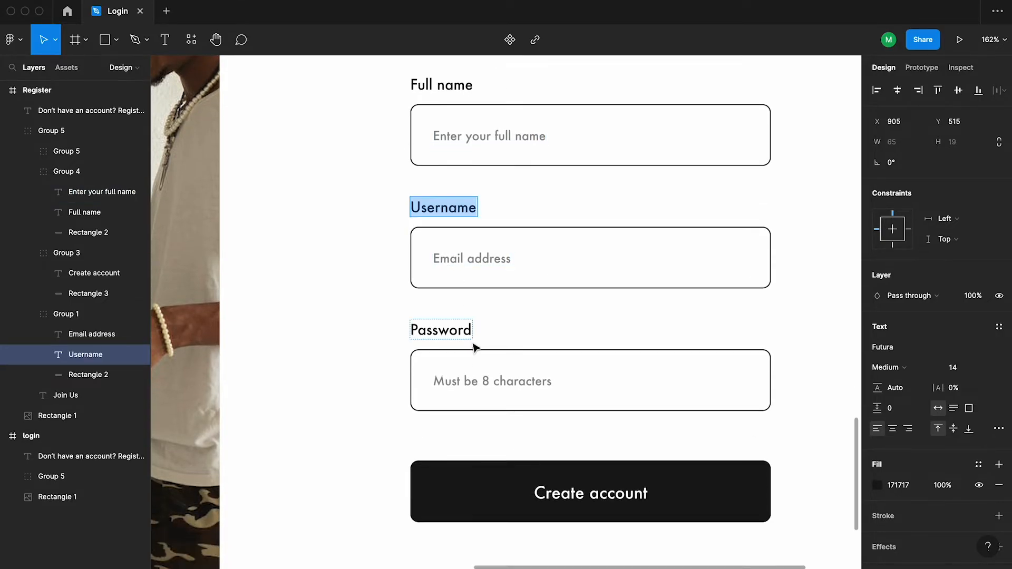
click(449, 331)
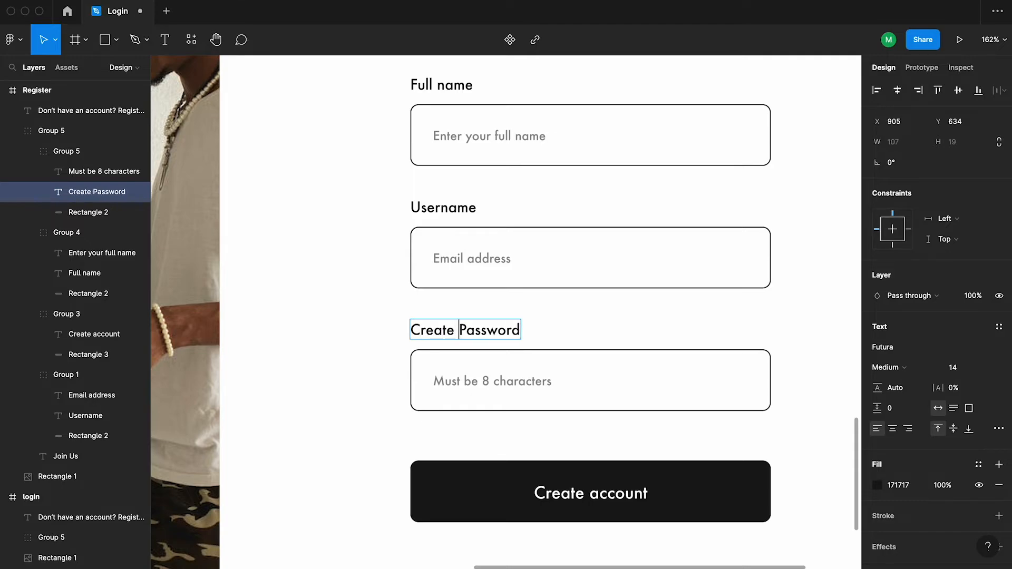
scroll(506, 410, down, 2)
click(764, 389)
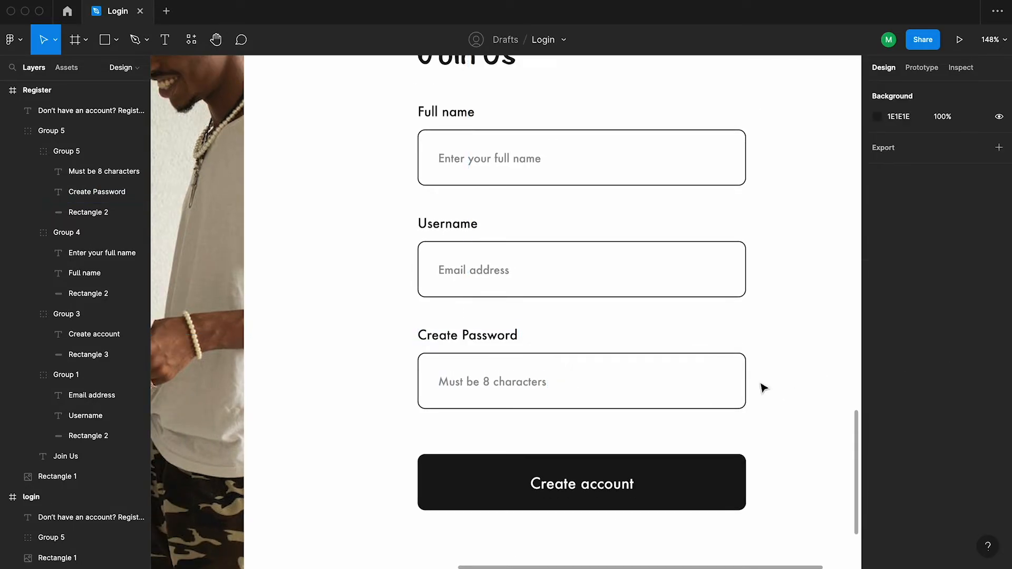
click(554, 471)
key(Return)
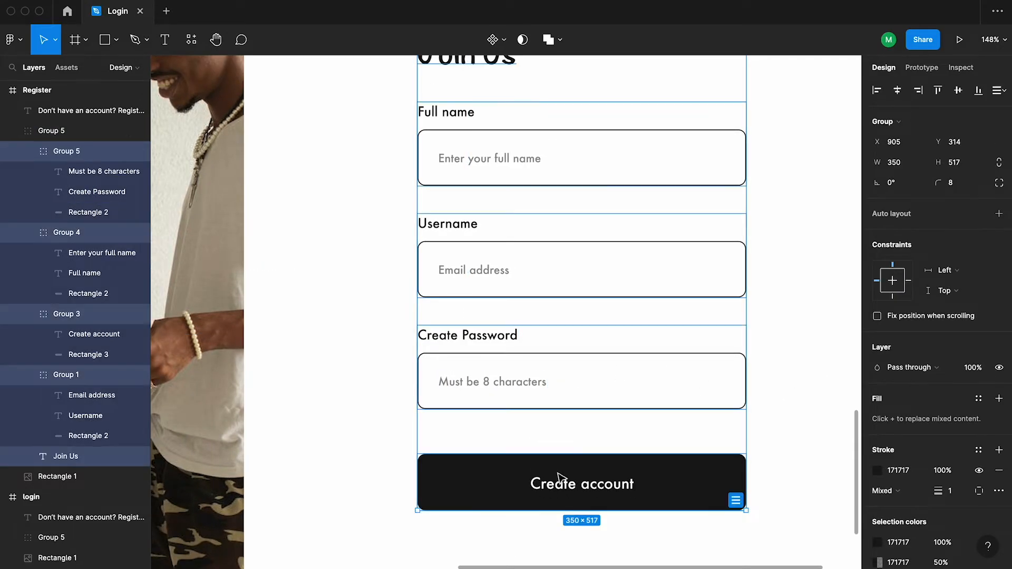
scroll(593, 355, up, 1)
scroll(591, 354, up, 1)
key(Escape)
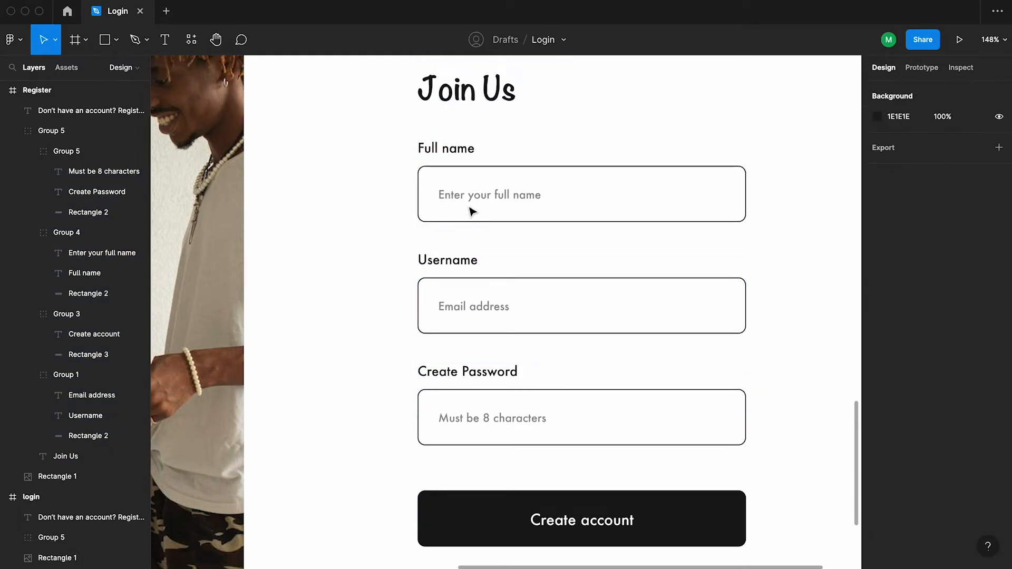
- Distribute the three field groups and the Create account button vertically with an even spacing of 30
click(475, 208)
shift+click(463, 311)
shift+click(471, 422)
shift+click(575, 515)
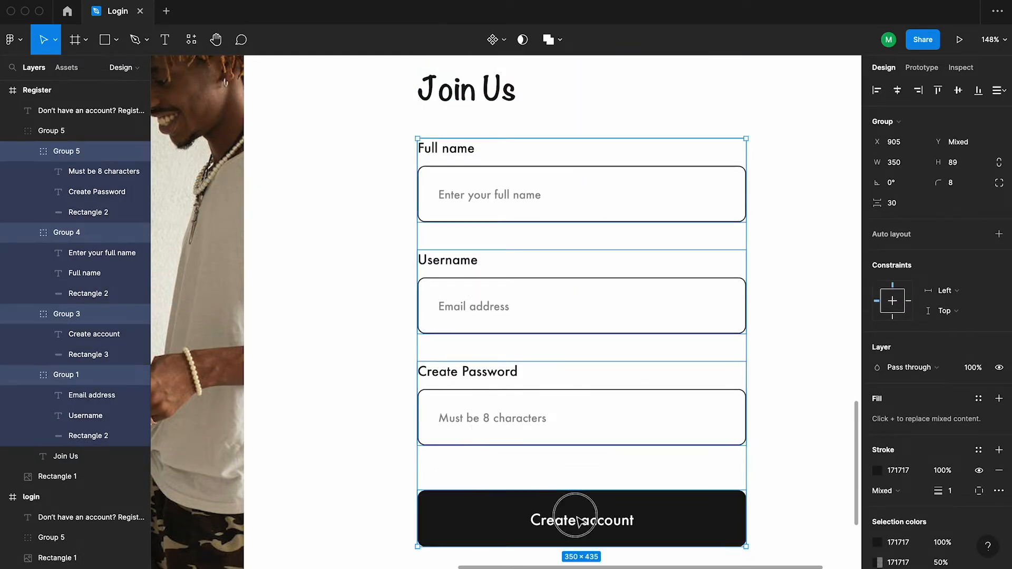
click(737, 537)
scroll(565, 240, down, 2)
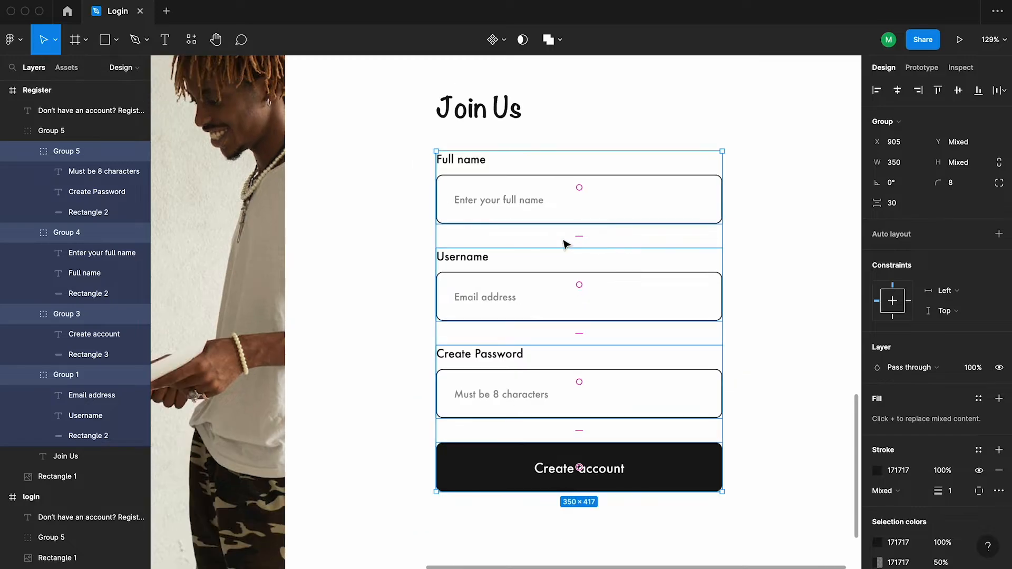
click(750, 251)
- Move the Join Us heading up, leaving room for a subtitle line above the Full name field
click(488, 200)
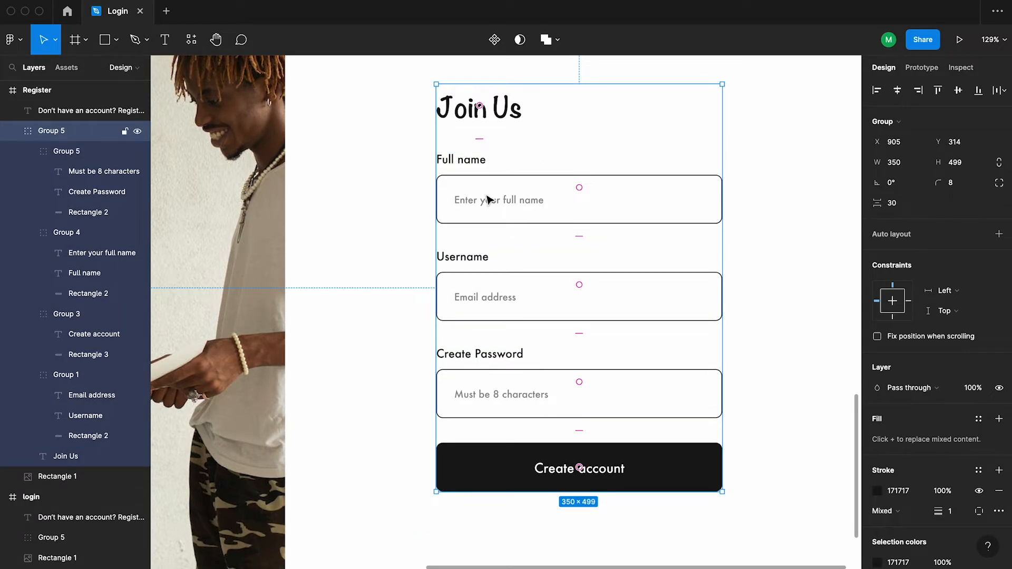
double_click(487, 200)
scroll(486, 123, down, 2)
click(734, 255)
scroll(701, 281, up, 1)
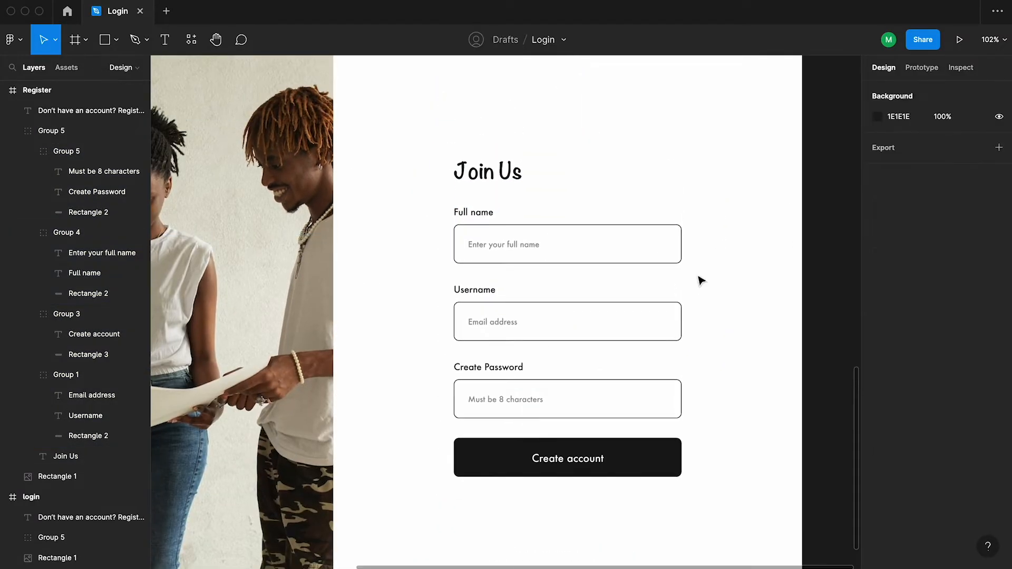
double_click(503, 172)
drag(503, 172, 489, 135)
scroll(487, 135, up, 2)
click(560, 203)
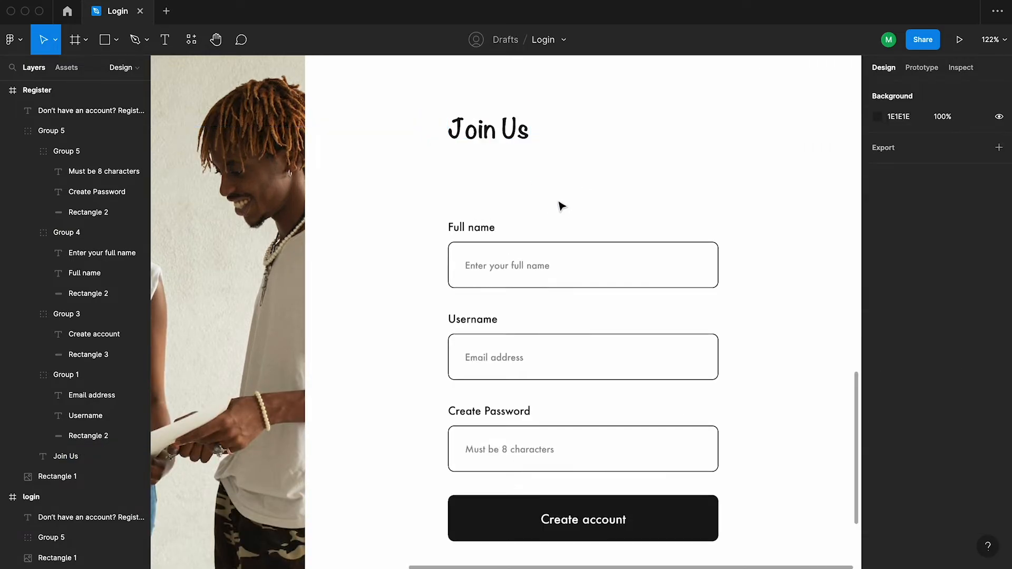
- Add the text "Please fill your below details" beneath the Join Us heading
key(t)
click(462, 166)
text(Please fill your below details)
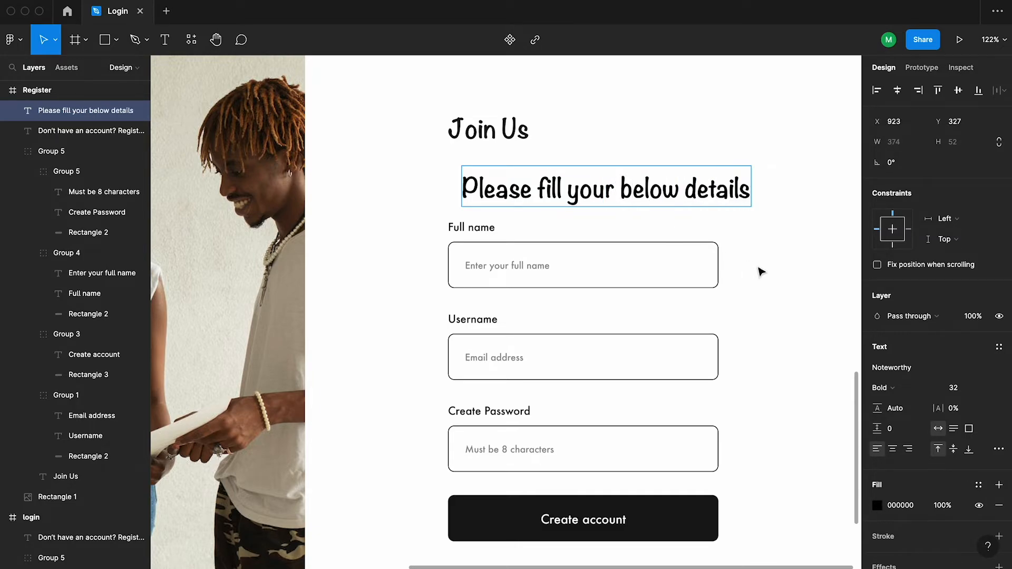
key(Escape)
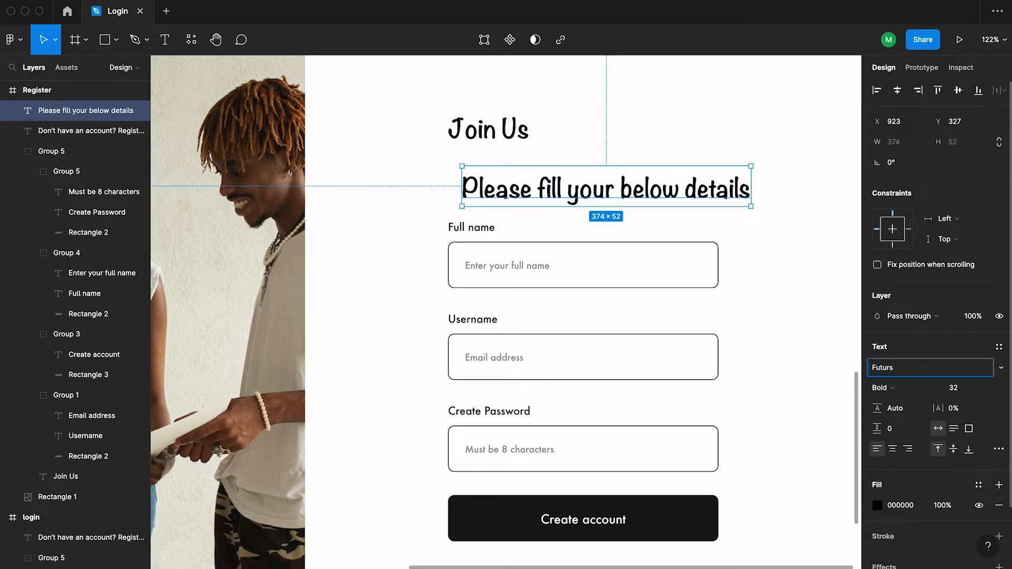
- Format the new subtitle text in Futura Medium at size 14
key(Return)
click(903, 390)
click(905, 378)
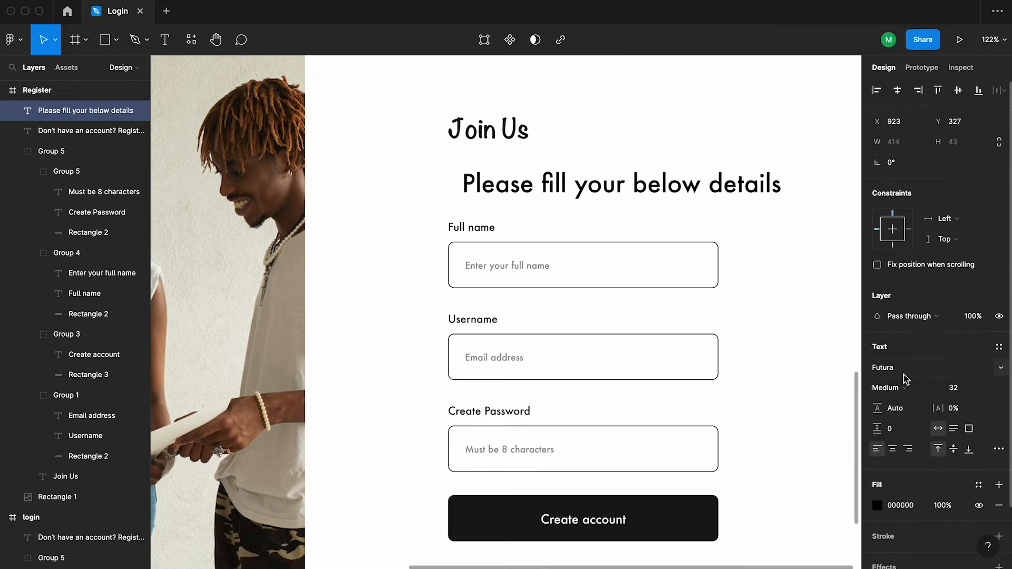
click(987, 389)
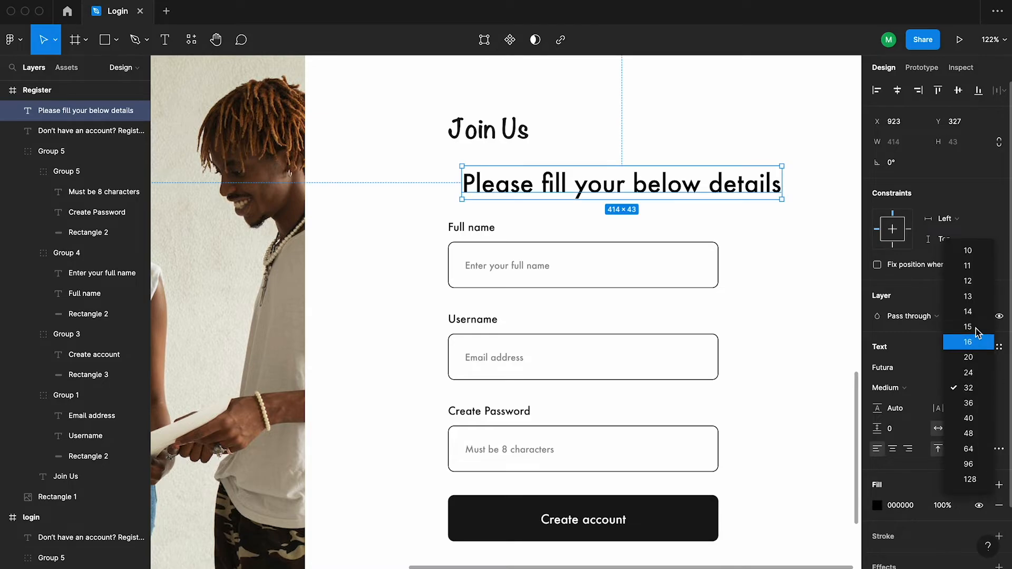
click(975, 315)
- Give the subtitle text the fill colour 171717 at 50% opacity
click(911, 505)
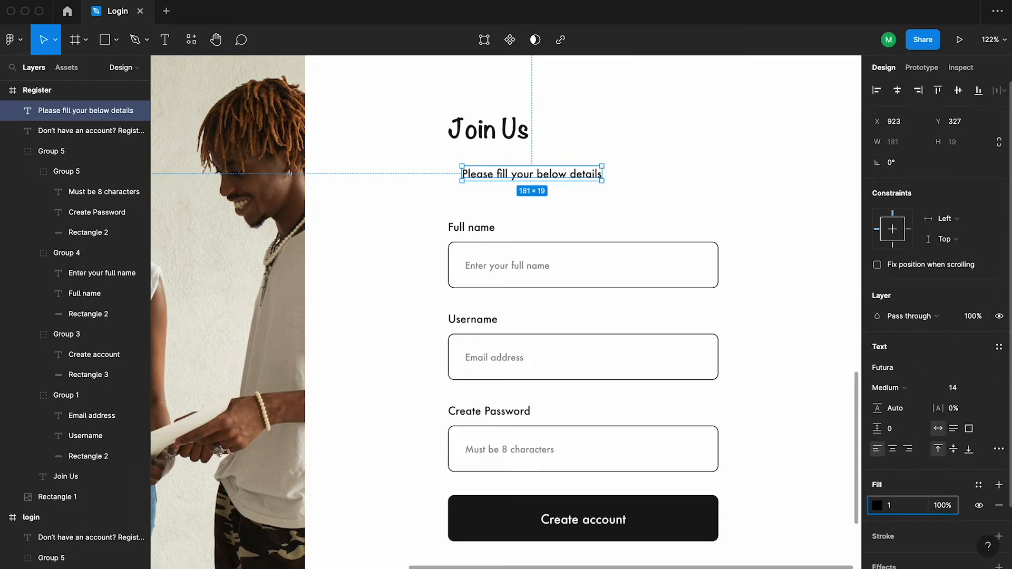
text(80)
key(Return)
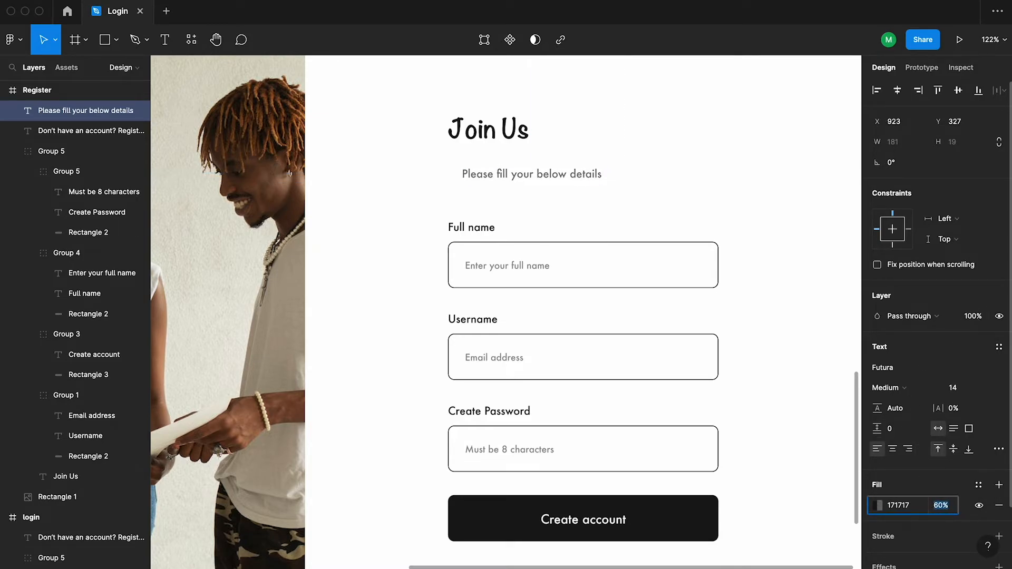
click(639, 201)
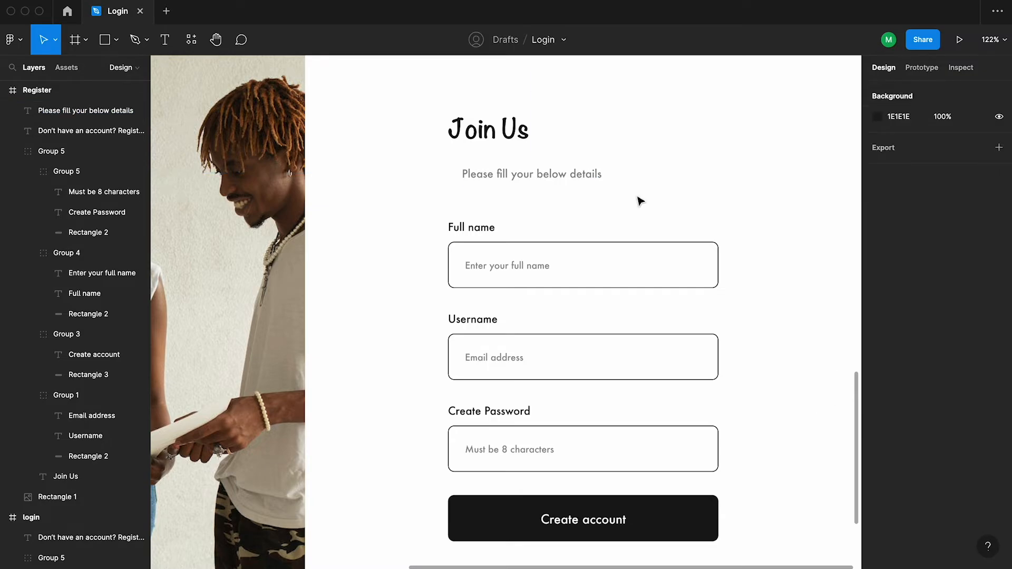
- Cut the subtitle and paste it into the form group, left-aligned with the Join Us heading and 10 px below it
click(513, 178)
key(Delete)
key(ctrl+v)
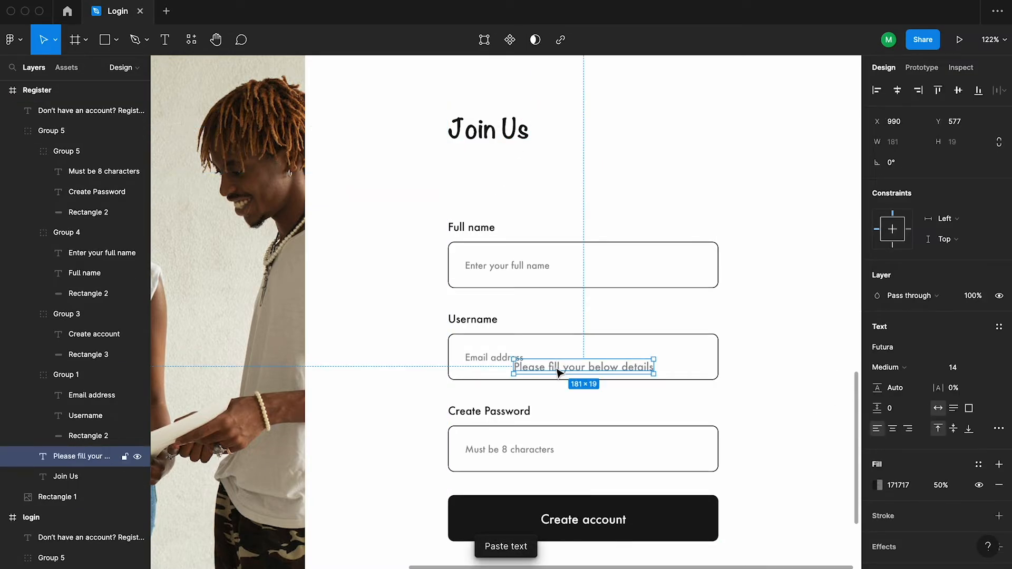
drag(557, 371, 482, 169)
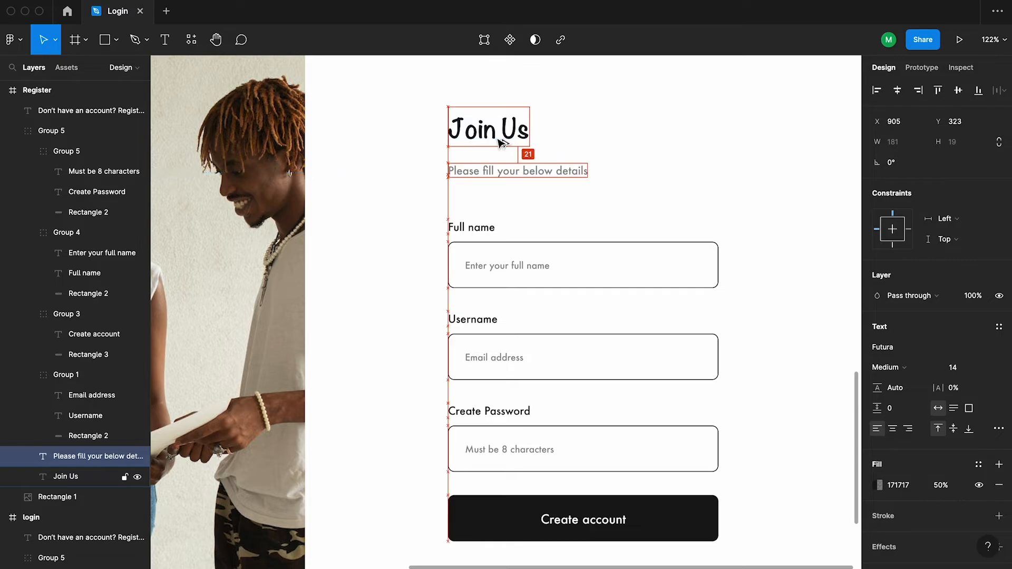
key(Up)
key(shift+Up)
- Move the Join Us heading and its subtitle down together until they sit about 30 px above the Full name field
shift+click(489, 128)
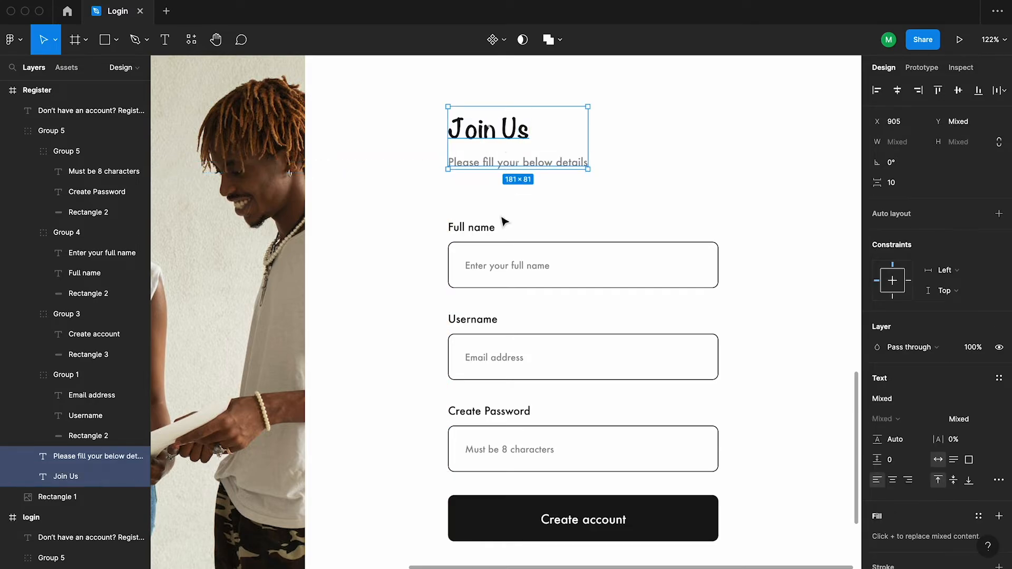
key(alt)
key(shift+Down)
key(shift+Down)
key(shift+Down)
key(shift+Down)
key(Up)
key(Up)
key(Up)
key(Up)
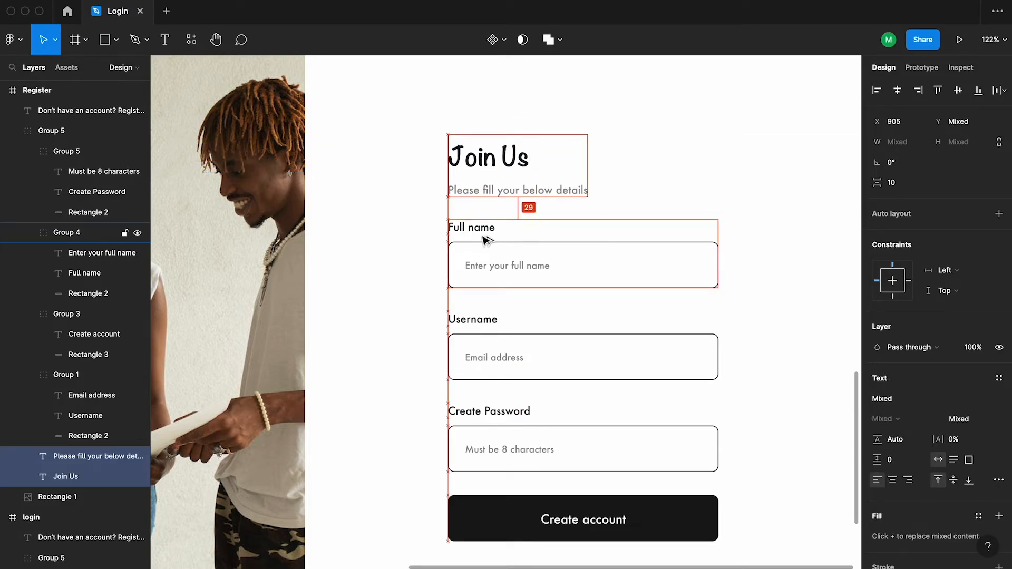
- Centre the whole form group vertically within the Register frame
scroll(483, 235, down, 5)
click(637, 256)
drag(642, 289, 639, 271)
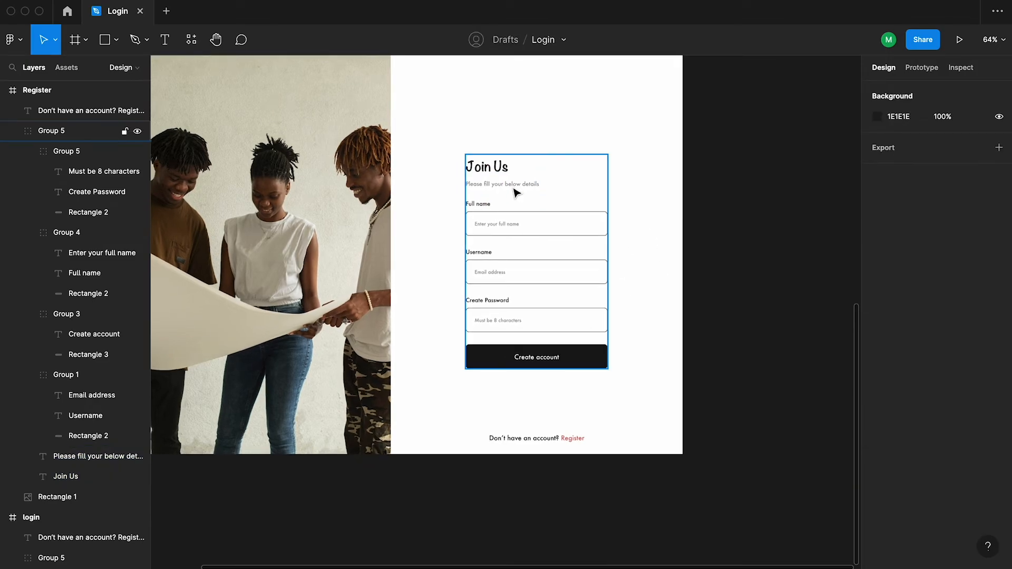
click(516, 193)
click(651, 269)
scroll(651, 270, down, 1)
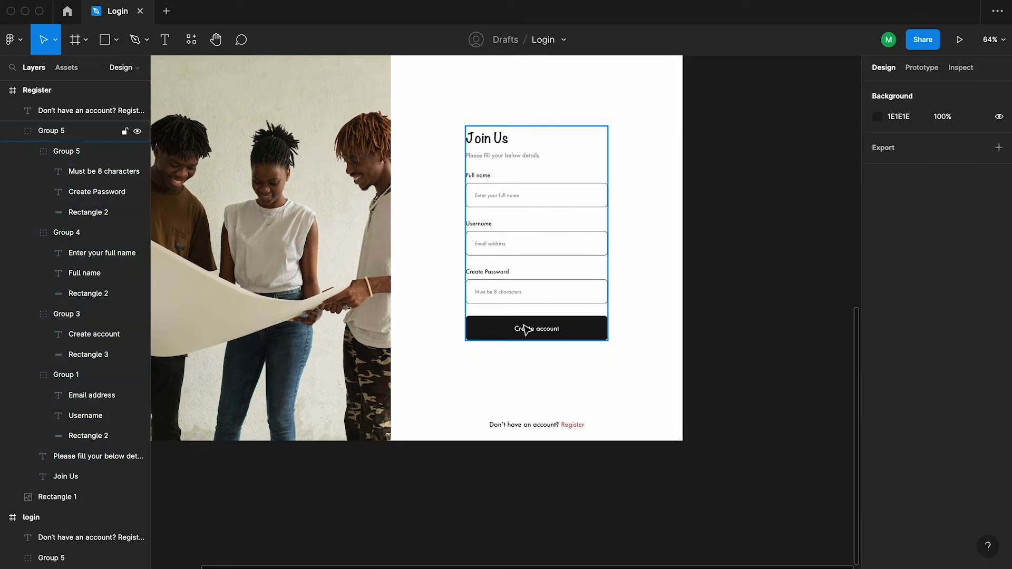
- Change the account prompt at the bottom of the Register frame to "Have an account? Login", keeping the last word red
scroll(526, 329, down, 2)
scroll(514, 417, up, 5)
double_click(525, 374)
click(507, 374)
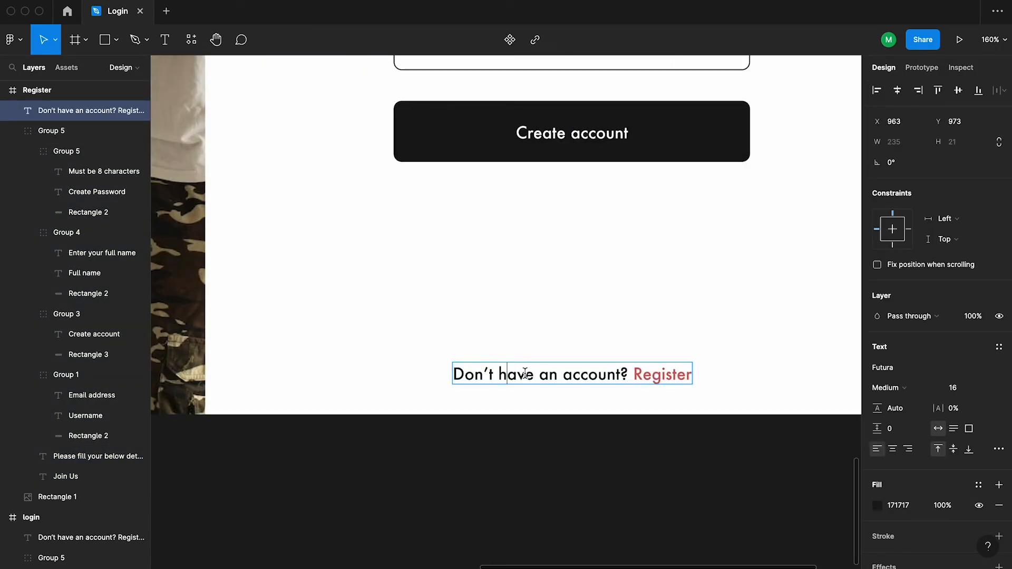
key(BackSpace)
key(BackSpace)
key(BackSpace)
key(BackSpace)
key(BackSpace)
key(BackSpace)
key(BackSpace)
text(H)
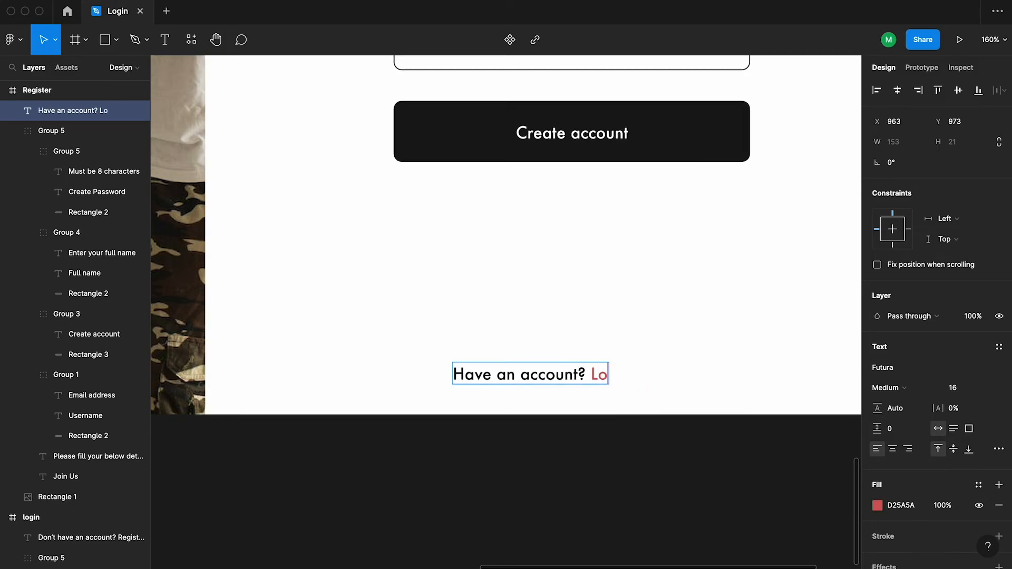
click(596, 454)
- Align the "Have an account? Login" text horizontally with the centre of the form group
shift+click(640, 138)
click(898, 90)
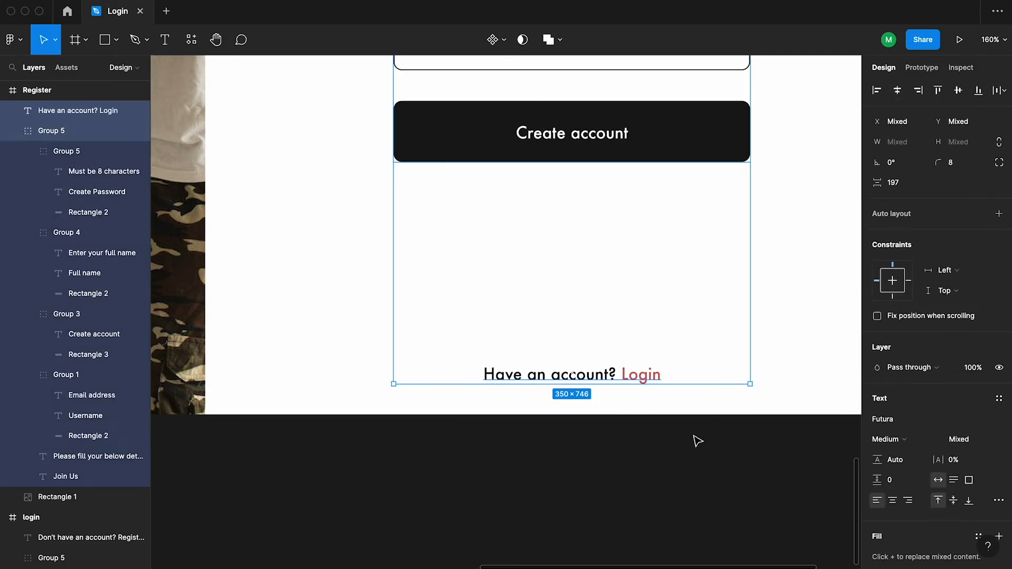
click(695, 439)
- Select the photo rectangle in the Register frame and search the Pexels plugin for "idea"
scroll(693, 434, down, 5)
scroll(693, 434, down, 4)
drag(787, 319, 720, 395)
scroll(715, 370, down, 2)
drag(742, 295, 691, 359)
scroll(691, 360, down, 1)
drag(698, 421, 711, 412)
click(438, 422)
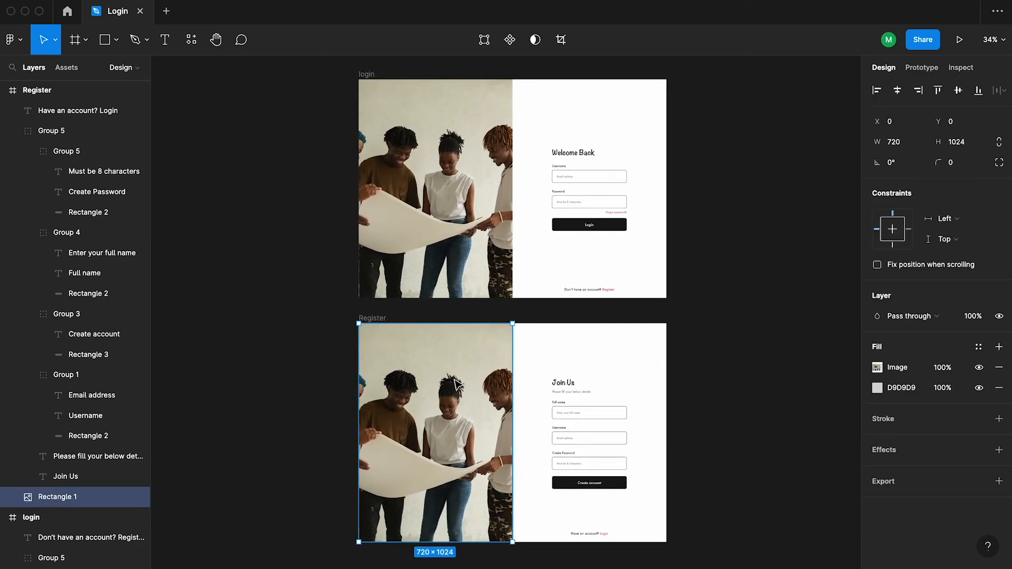
right_click(204, 248)
mouse_move(255, 355)
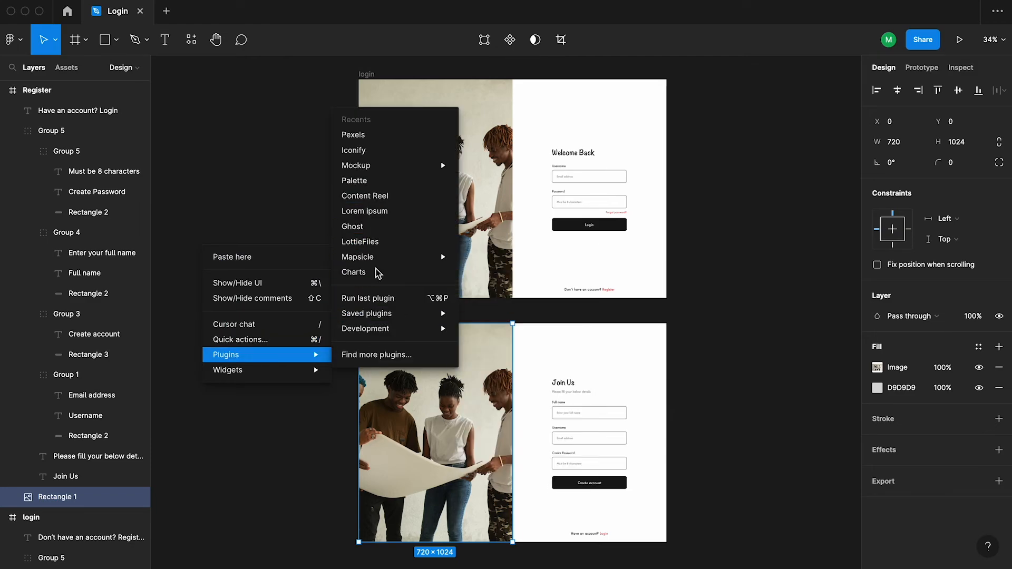
click(369, 135)
text(idea)
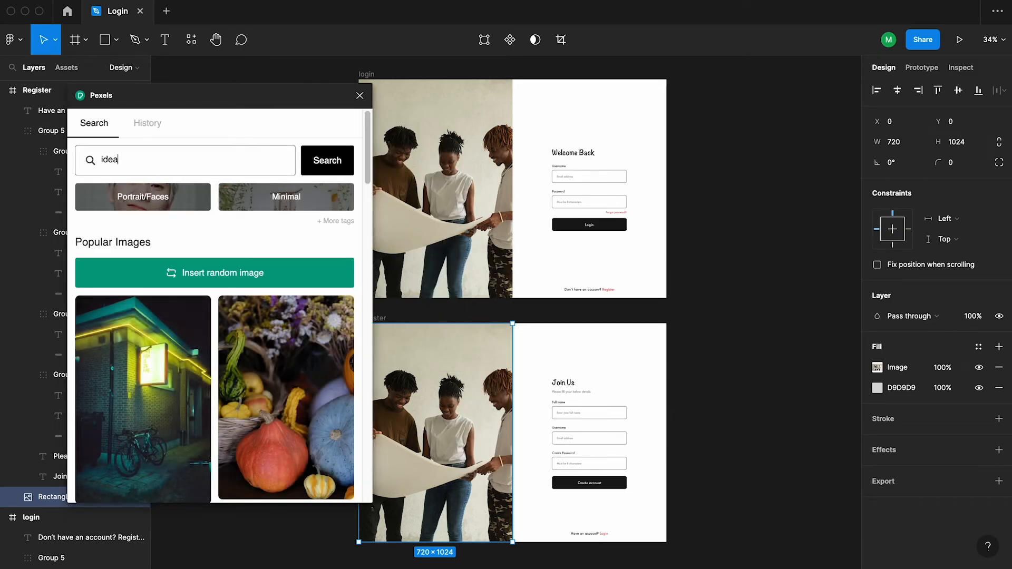
key(Return)
- Fill the Register photo rectangle with the Pexels picture of people leaning over a wooden table, and close the plugin
scroll(237, 323, down, 10)
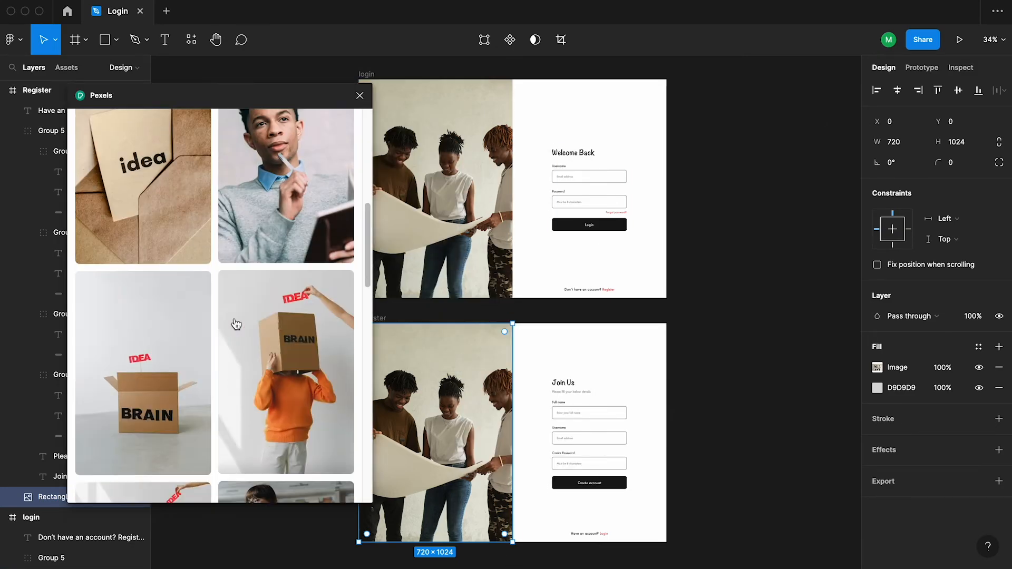
scroll(237, 323, down, 5)
scroll(238, 323, up, 3)
scroll(248, 313, down, 10)
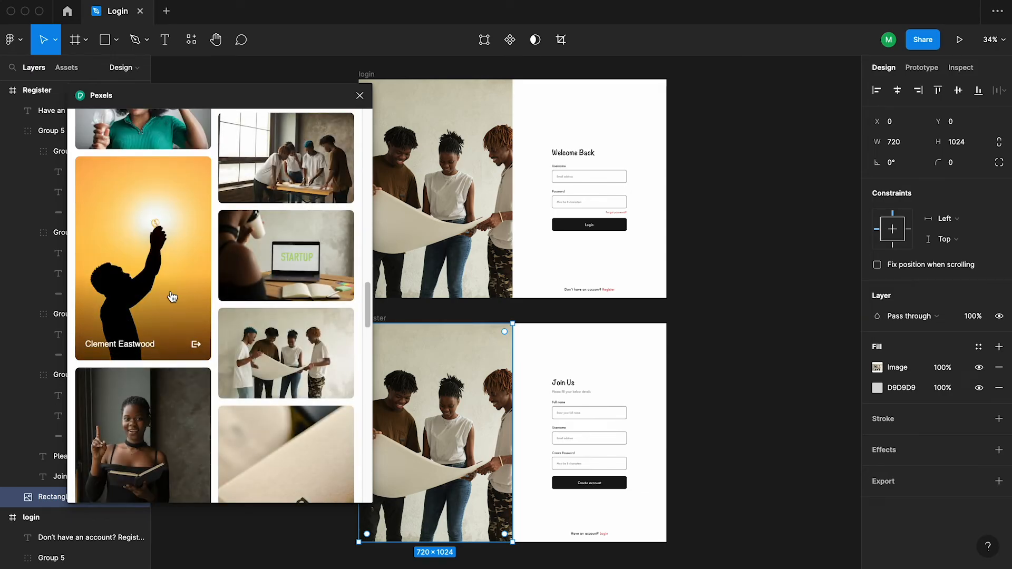
click(302, 157)
scroll(294, 170, down, 3)
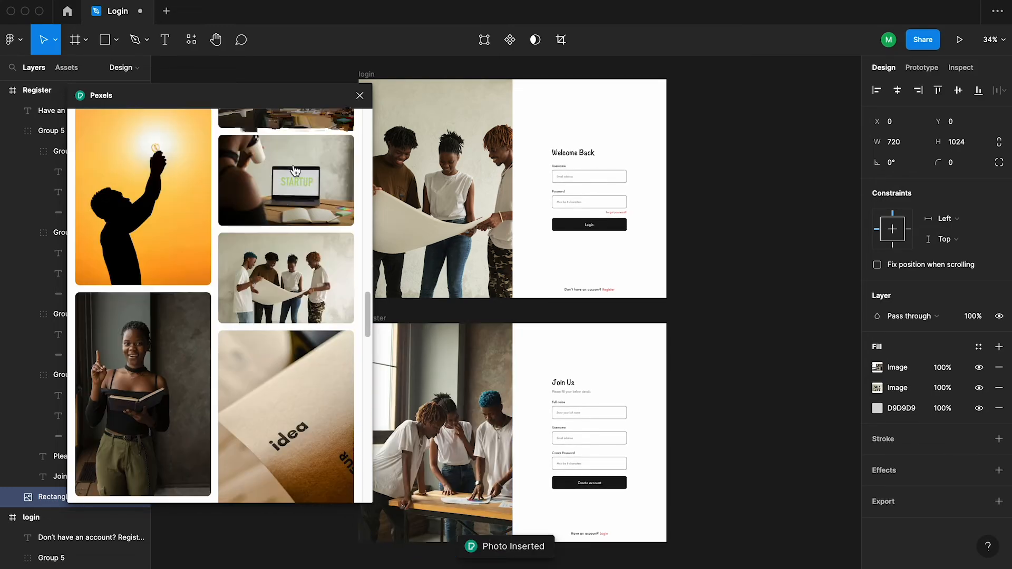
scroll(296, 171, down, 4)
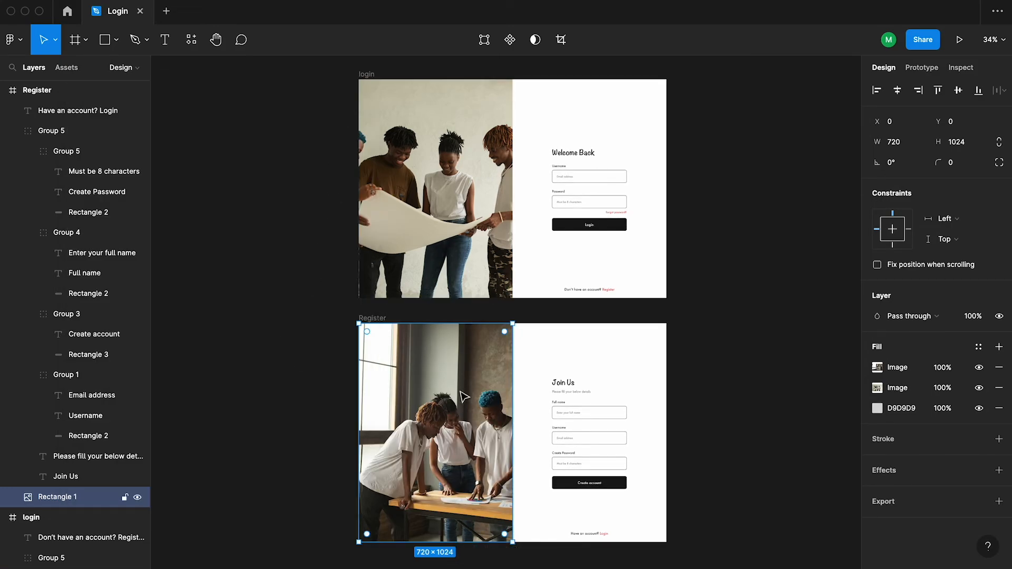
- Shift the table picture left within its crop so the fourth person comes into the Register photo panel
double_click(464, 396)
drag(461, 419, 433, 420)
click(279, 284)
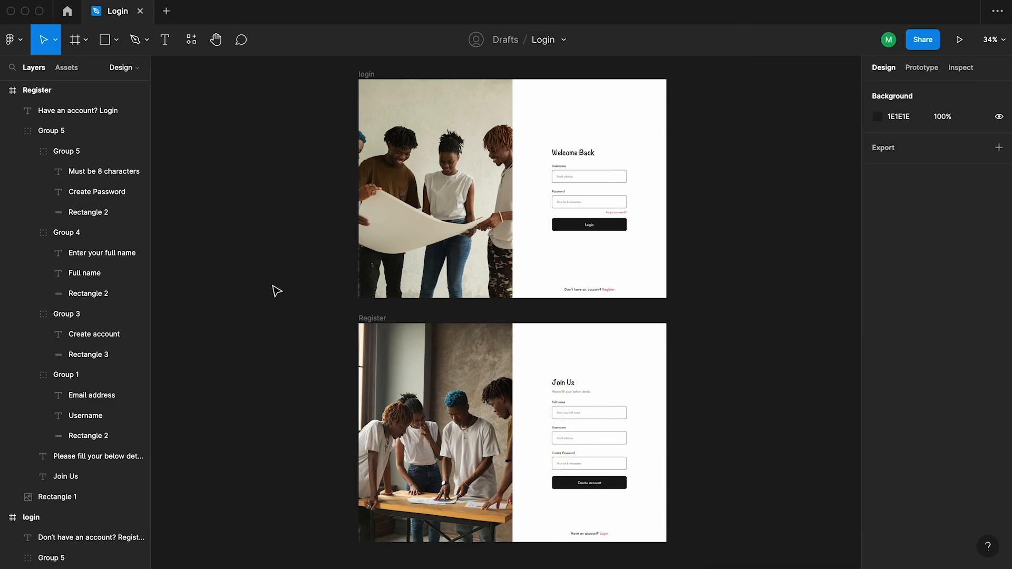
- Set the prototype device to Presentation and launch the prototype preview
drag(428, 320, 391, 296)
scroll(391, 296, down, 2)
drag(663, 293, 641, 309)
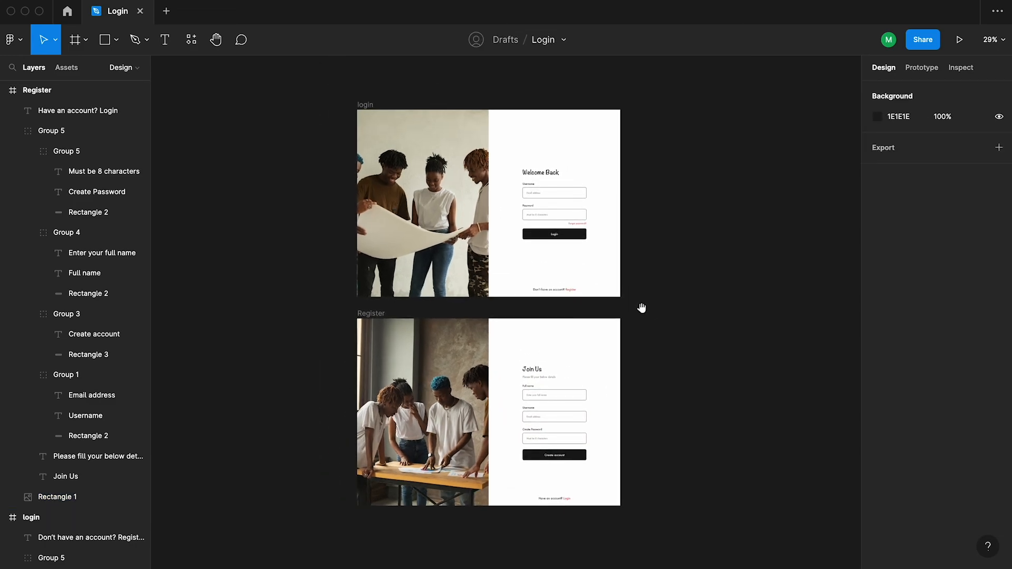
click(920, 69)
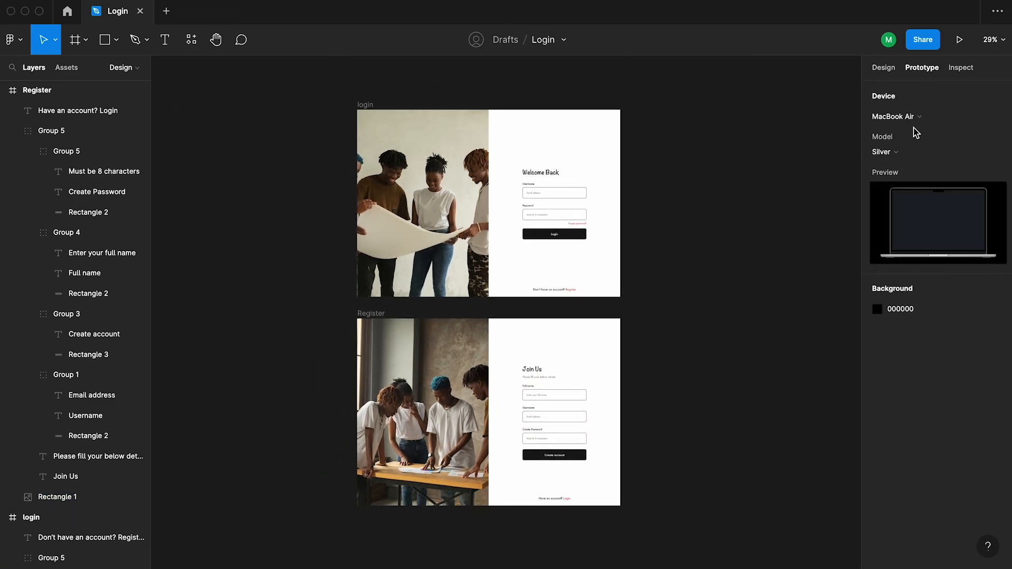
click(921, 117)
click(924, 205)
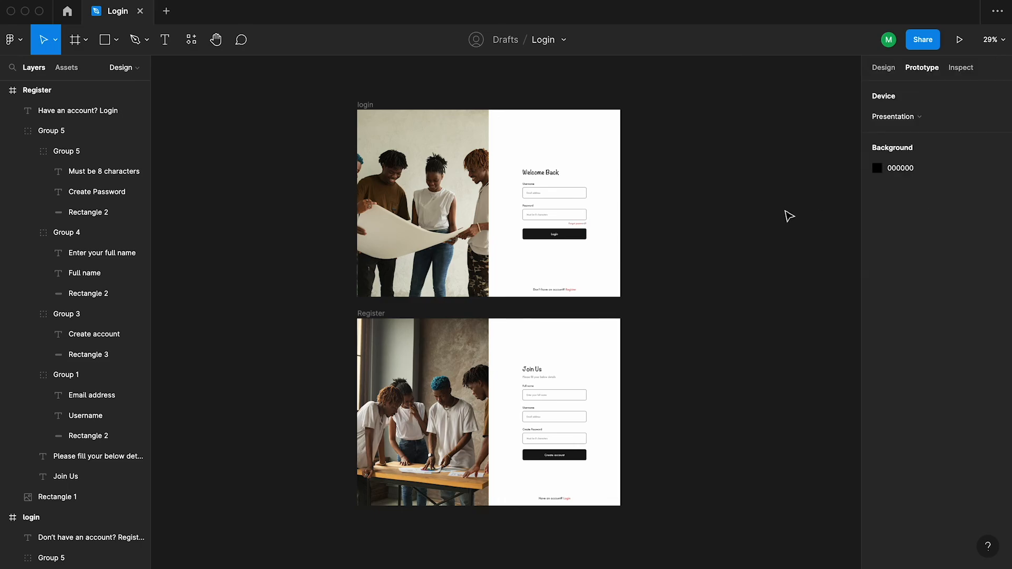
click(960, 42)
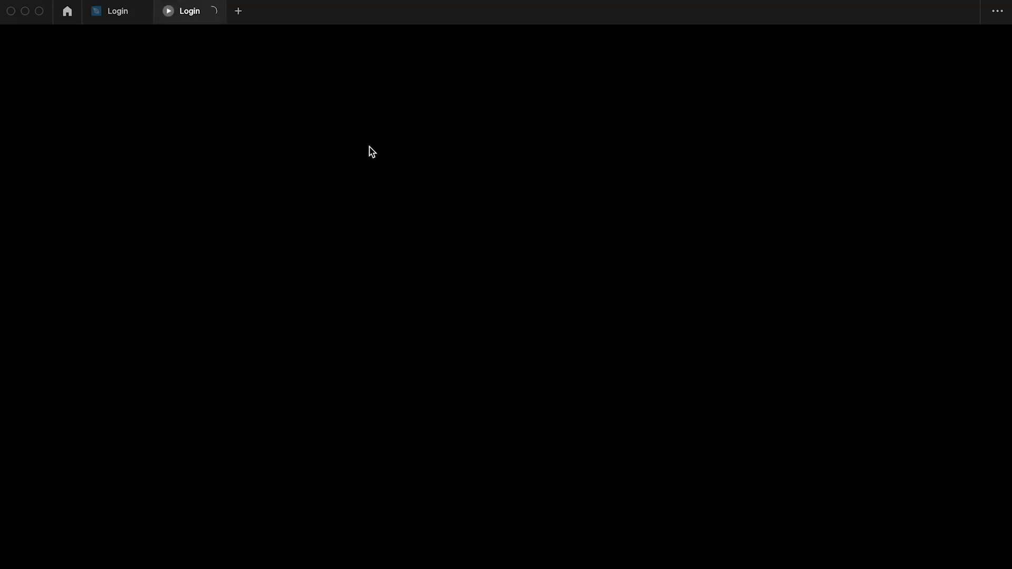